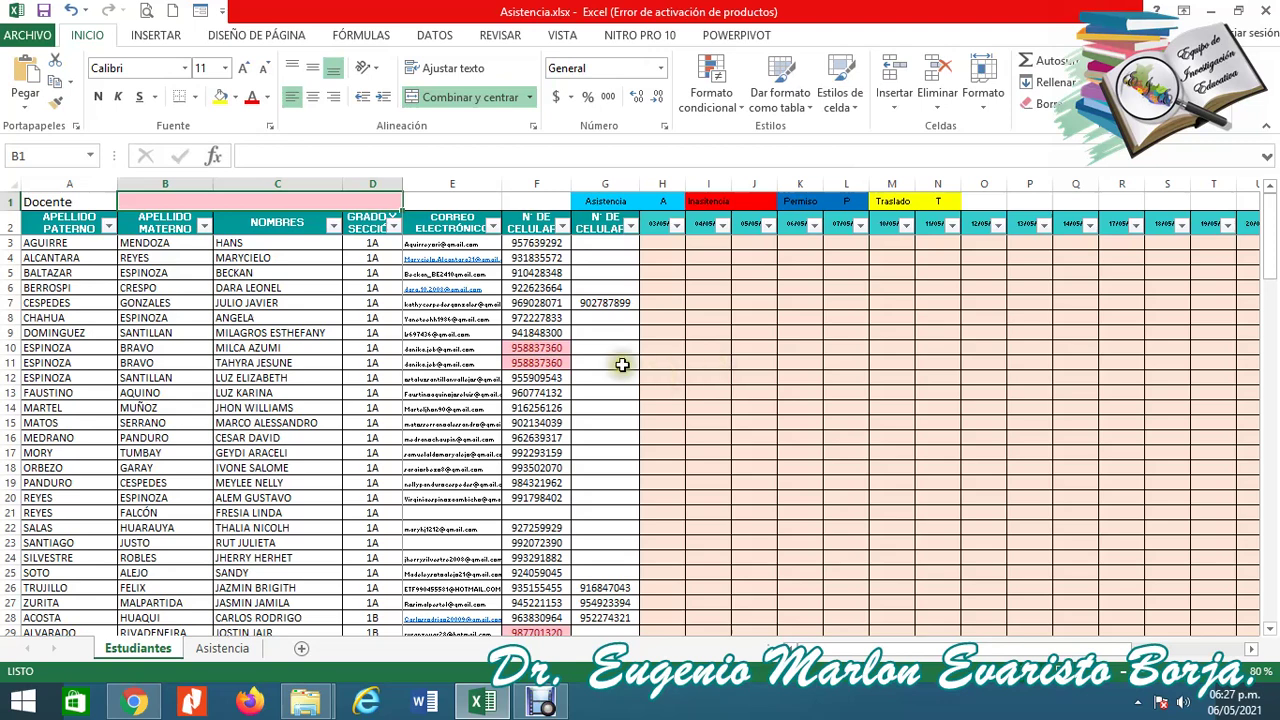
Browse the roster's e-mail, section, phone and attendance date columns around row 8.
click(425, 322)
key(Left)
click(425, 322)
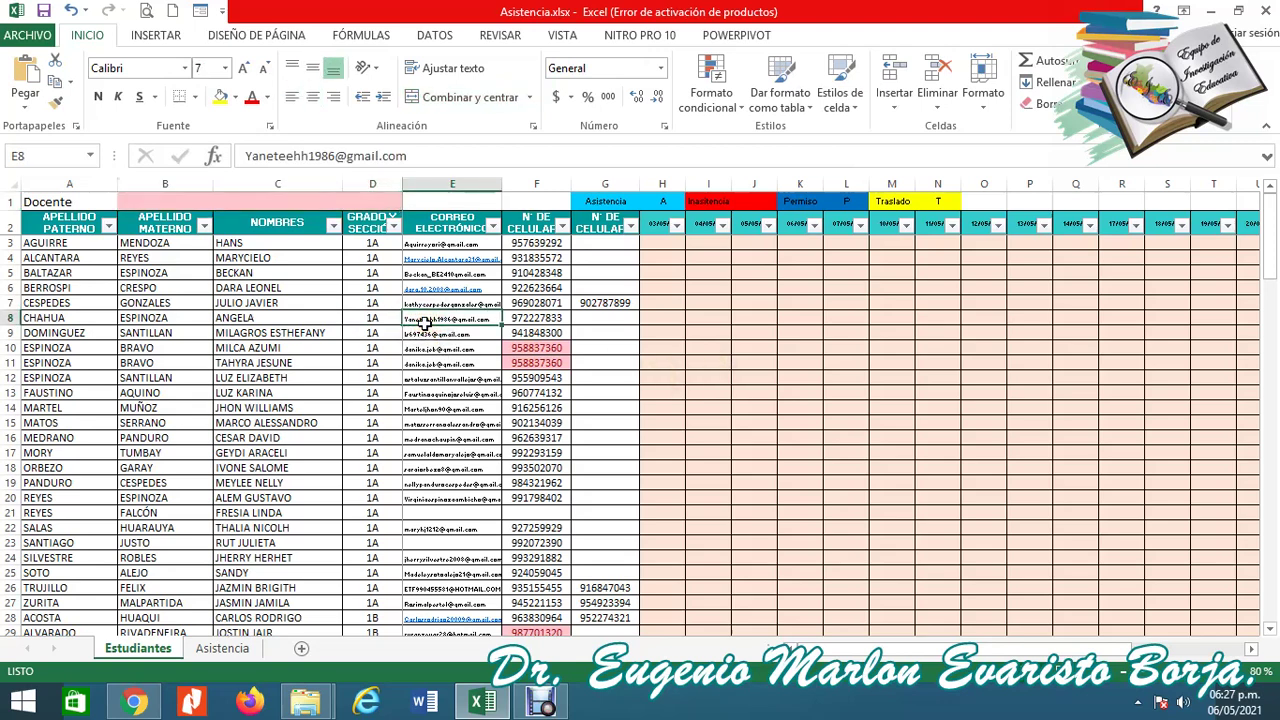
key(Left)
key(Left)
key(Left)
key(Left)
key(Right)
key(Right)
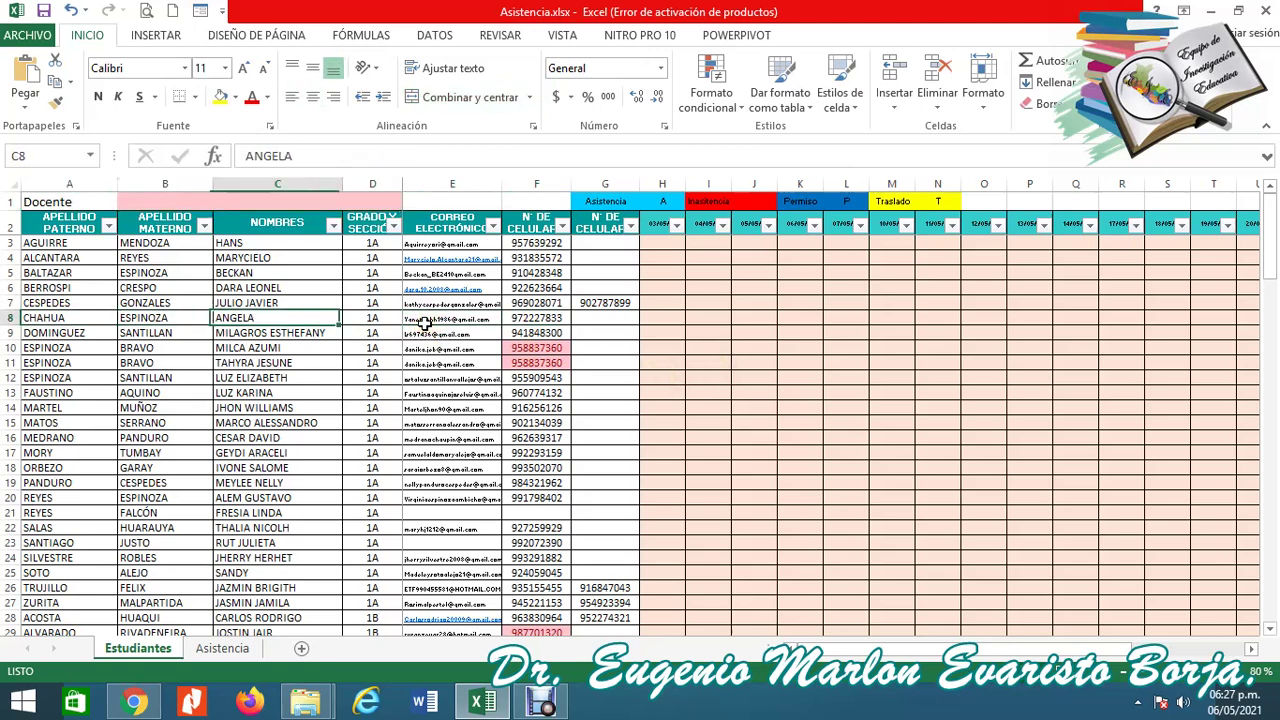
key(Left)
key(Right)
key(Right)
key(Right)
key(Left)
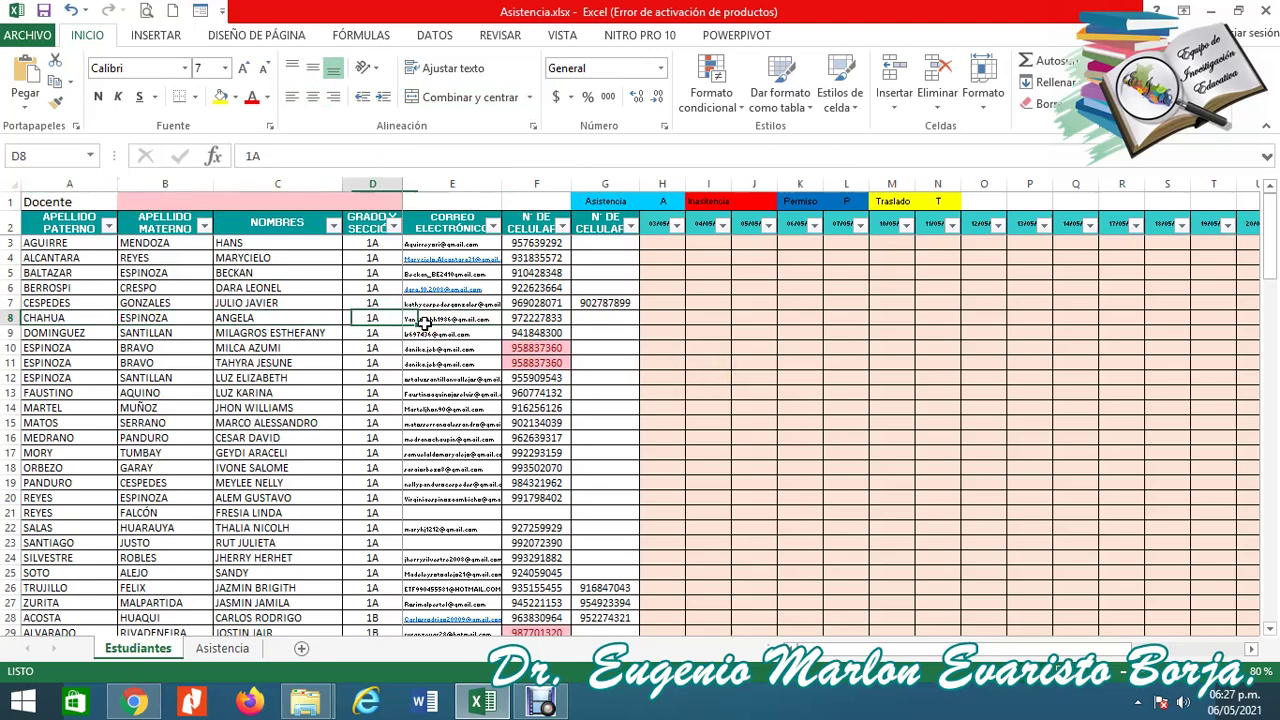
key(Right)
key(Right)
key(Left)
key(Right)
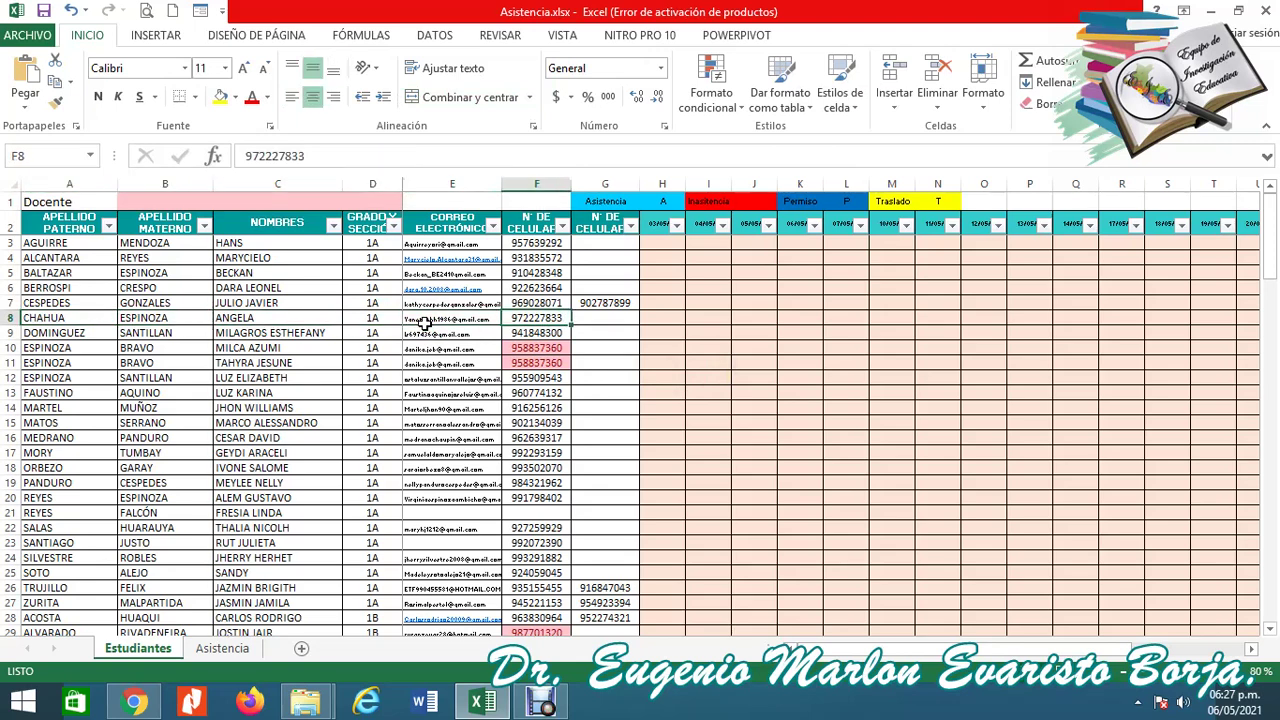
key(Left)
key(Right)
key(Up)
key(Up)
key(Up)
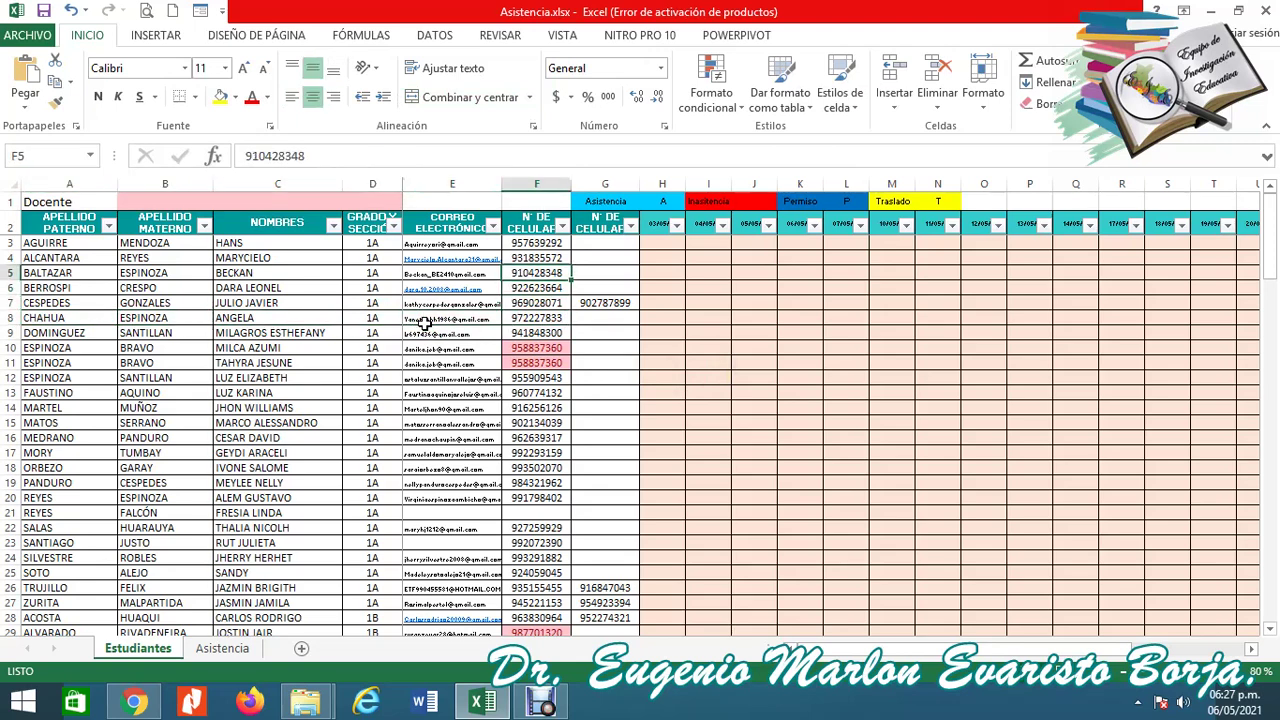
key(Down)
key(Down)
key(Down)
key(Down)
key(Down)
key(Right)
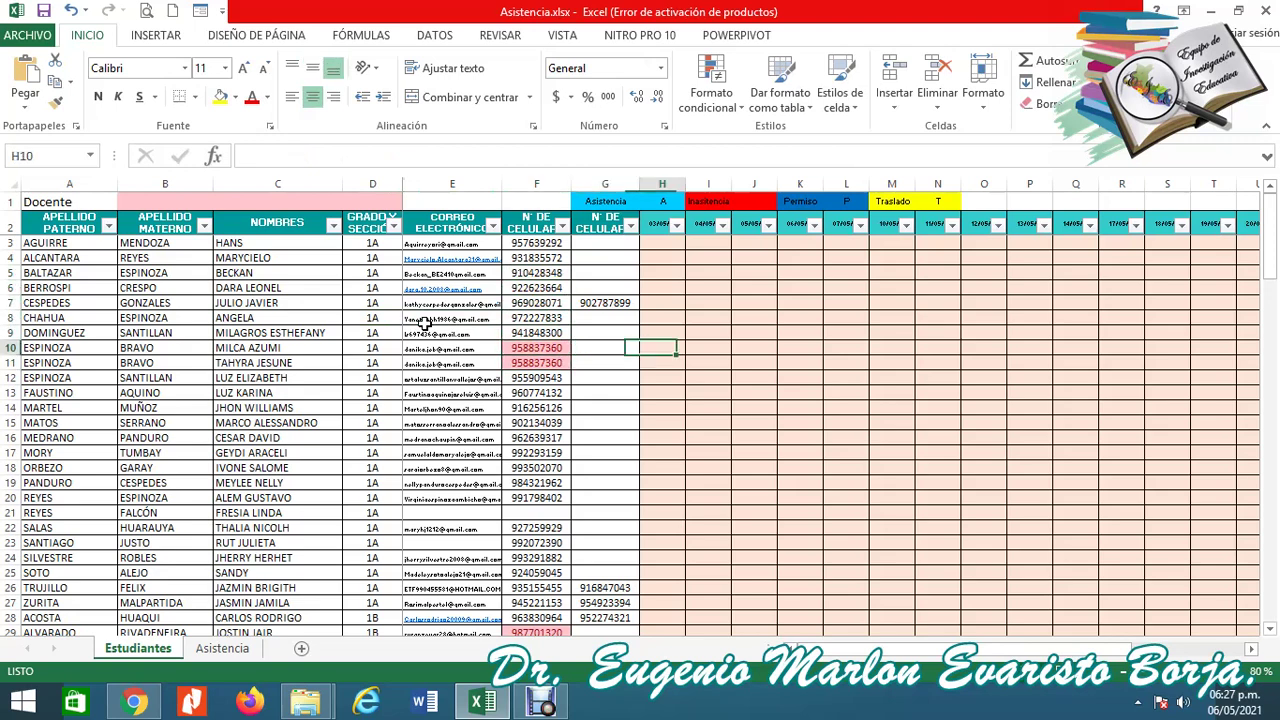
key(Up)
key(Up)
key(Up)
key(Up)
key(Up)
key(Left)
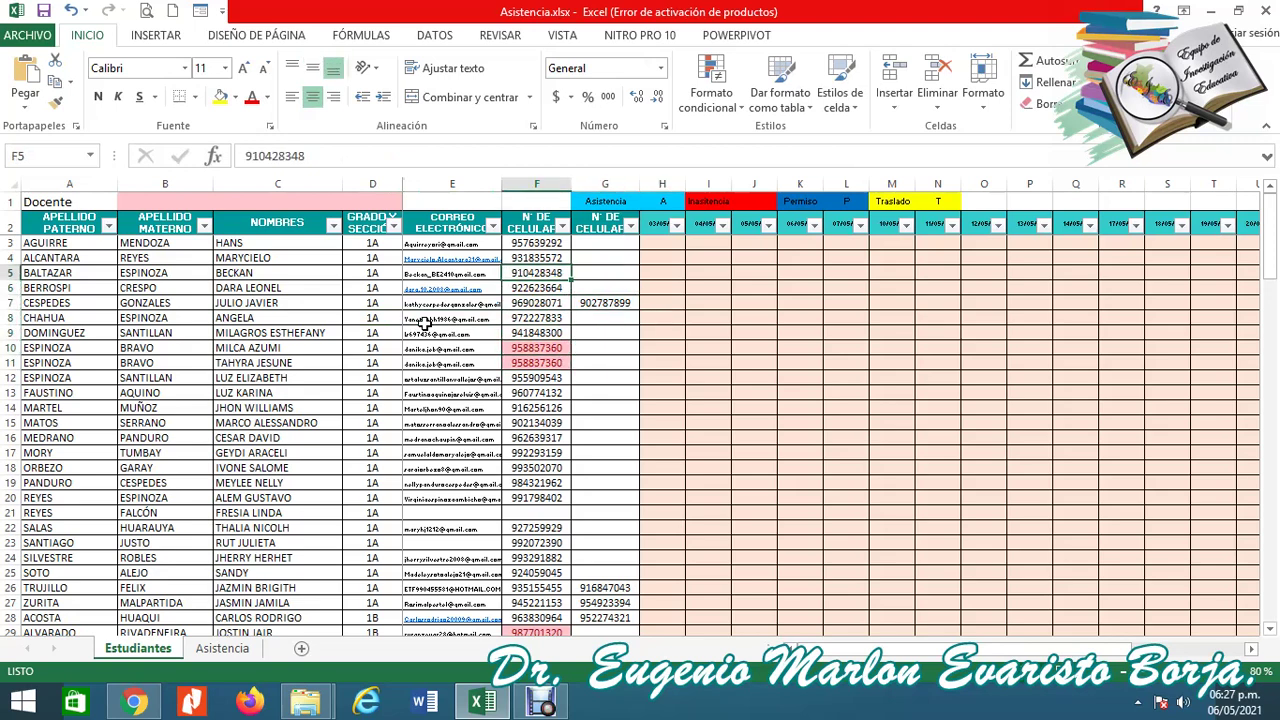
key(Up)
key(Down)
key(Up)
key(Up)
key(Up)
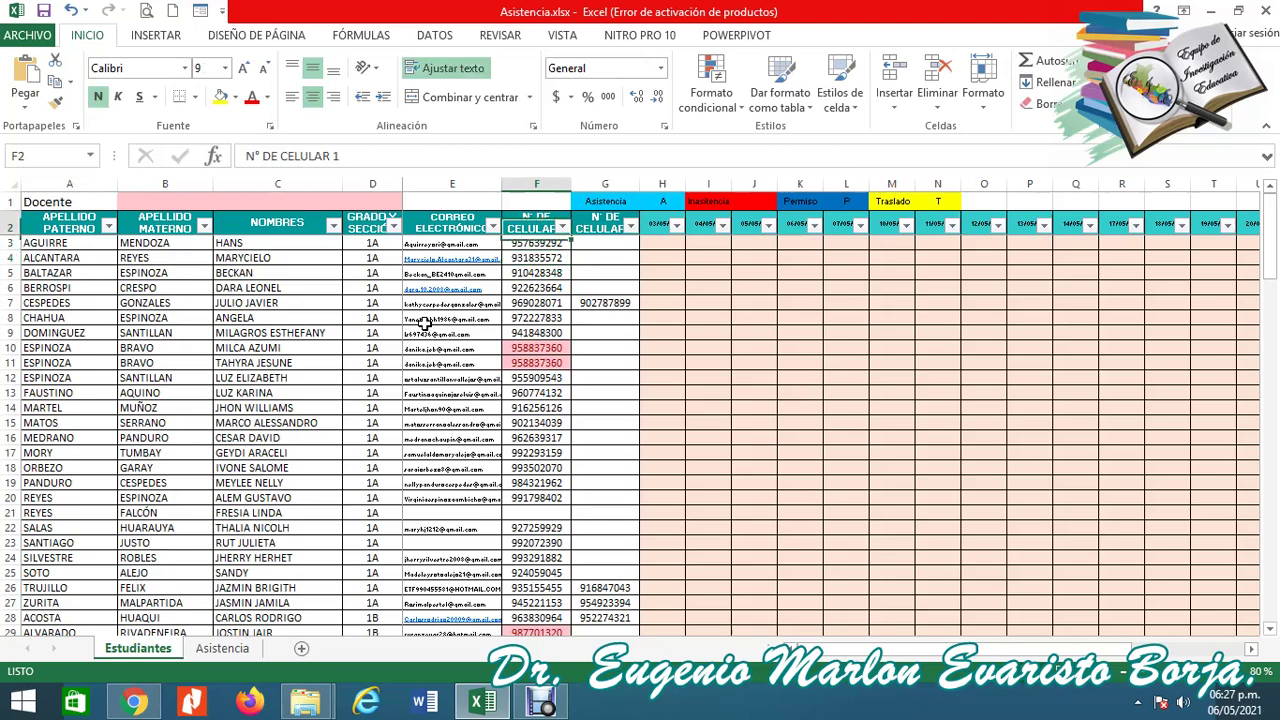
key(Down)
key(Down)
key(Down)
key(Down)
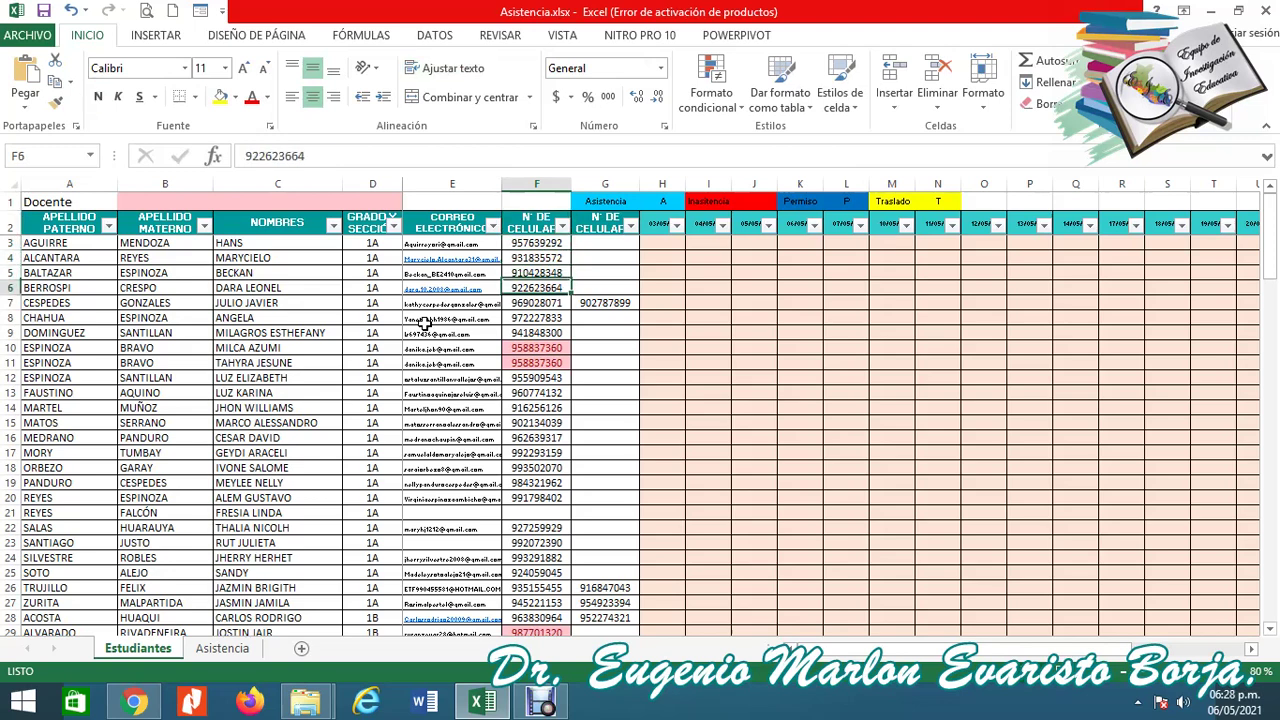
key(Down)
key(Right)
key(Up)
key(Up)
key(Up)
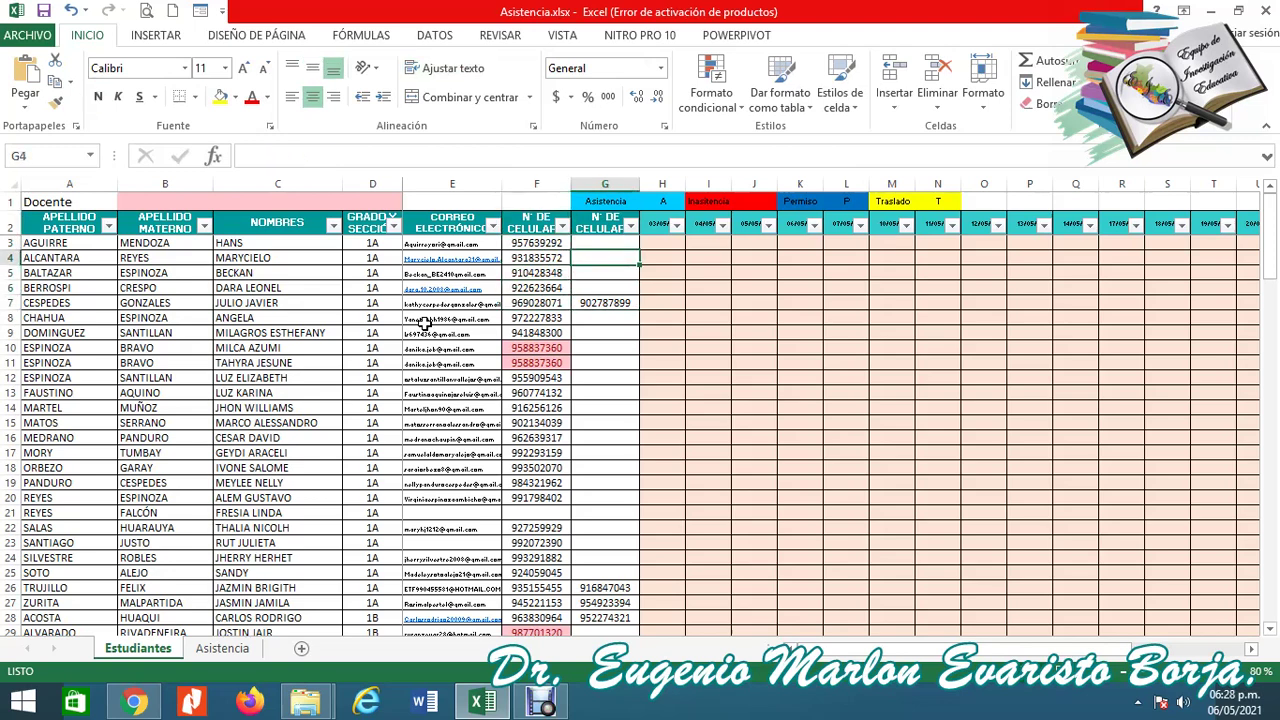
key(Down)
key(Down)
key(Down)
key(Down)
key(Down)
key(Down)
key(Down)
key(Down)
key(Down)
key(Down)
key(Down)
key(Down)
key(Down)
key(Down)
key(Down)
key(Down)
key(Down)
key(Down)
key(Down)
key(Down)
key(Down)
key(Down)
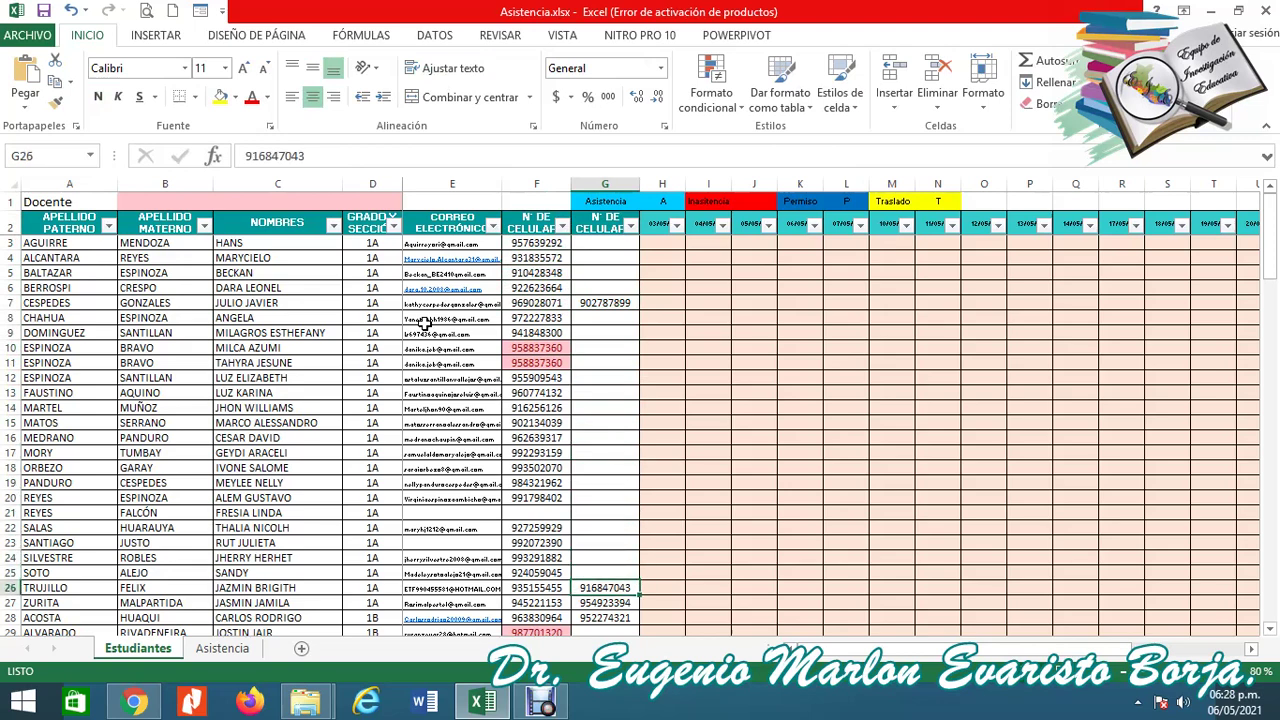
key(Up)
key(Up)
key(Up)
key(Up)
key(Up)
key(Up)
key(Up)
key(Up)
key(Up)
key(Up)
key(Up)
key(Up)
key(Up)
key(Up)
key(Up)
key(Up)
key(Up)
key(Up)
key(Up)
key(Up)
key(Up)
key(Up)
key(Up)
key(Up)
key(Down)
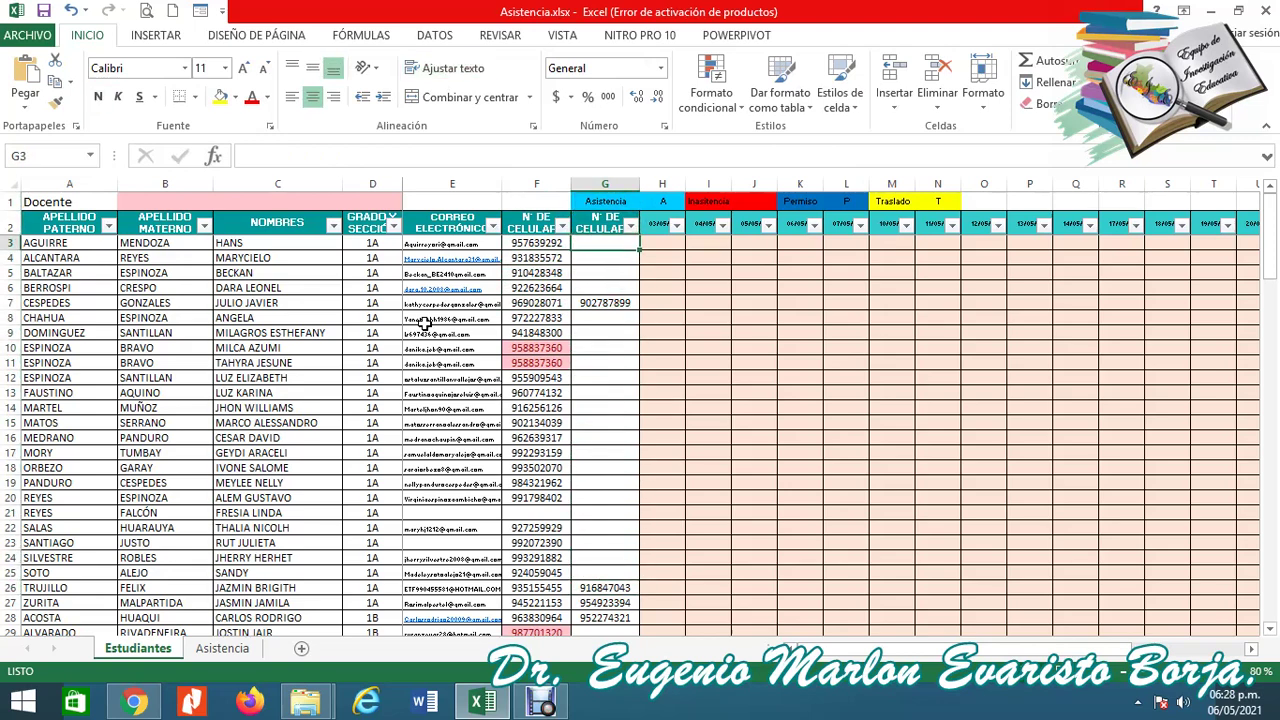
key(Right)
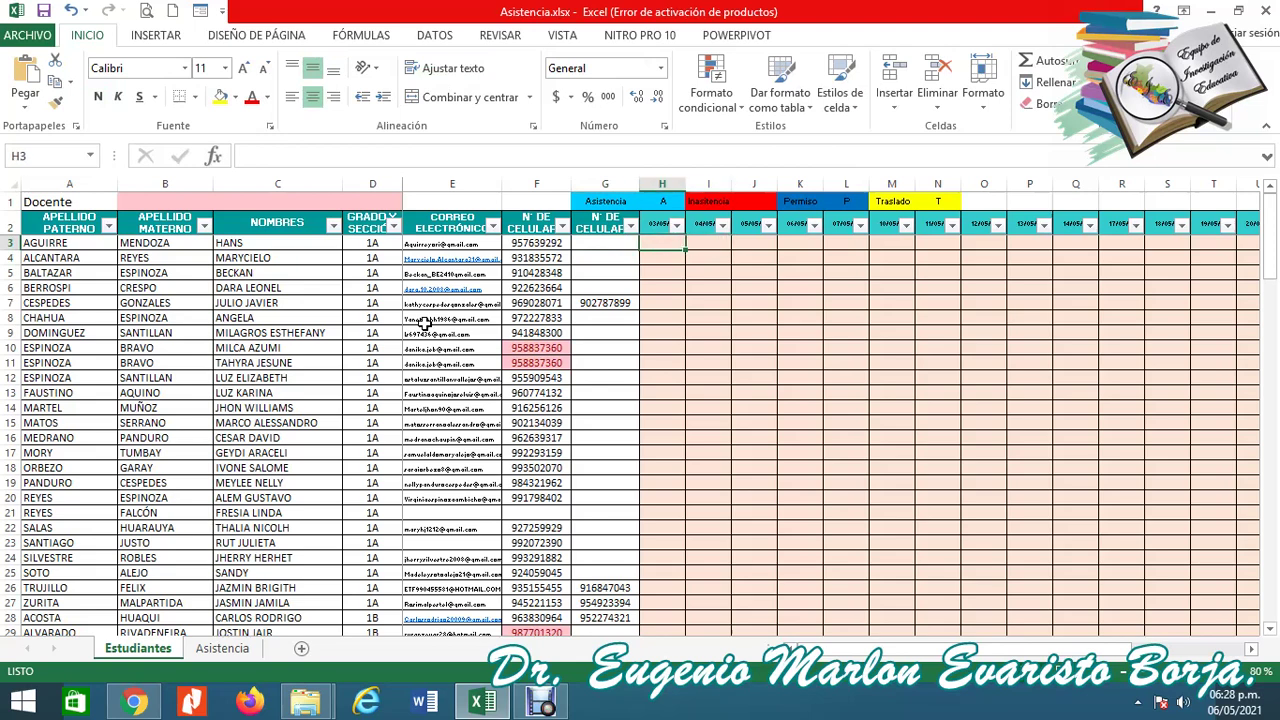
key(Up)
key(Right)
key(Right)
key(Right)
key(Right)
key(Right)
key(Right)
key(Right)
key(Right)
key(Right)
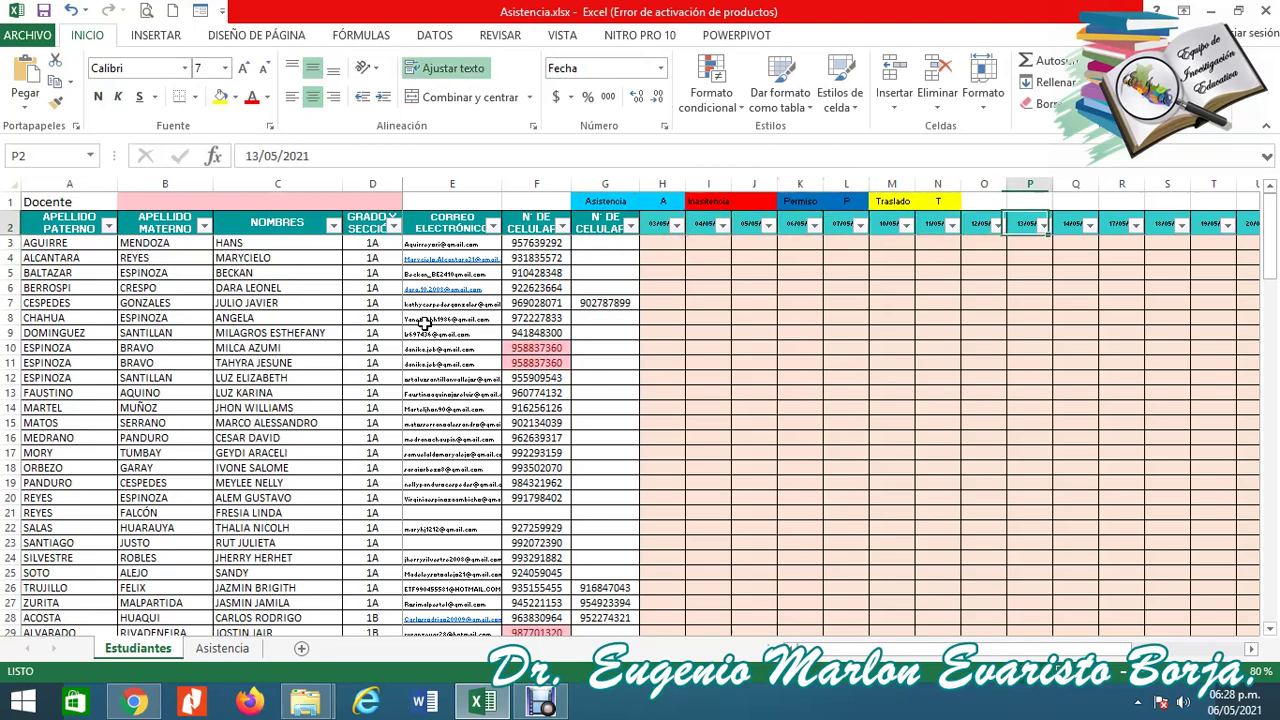
key(Left)
key(Left)
key(Left)
key(Left)
key(Left)
key(Left)
key(Left)
key(Left)
key(Left)
key(Left)
key(Left)
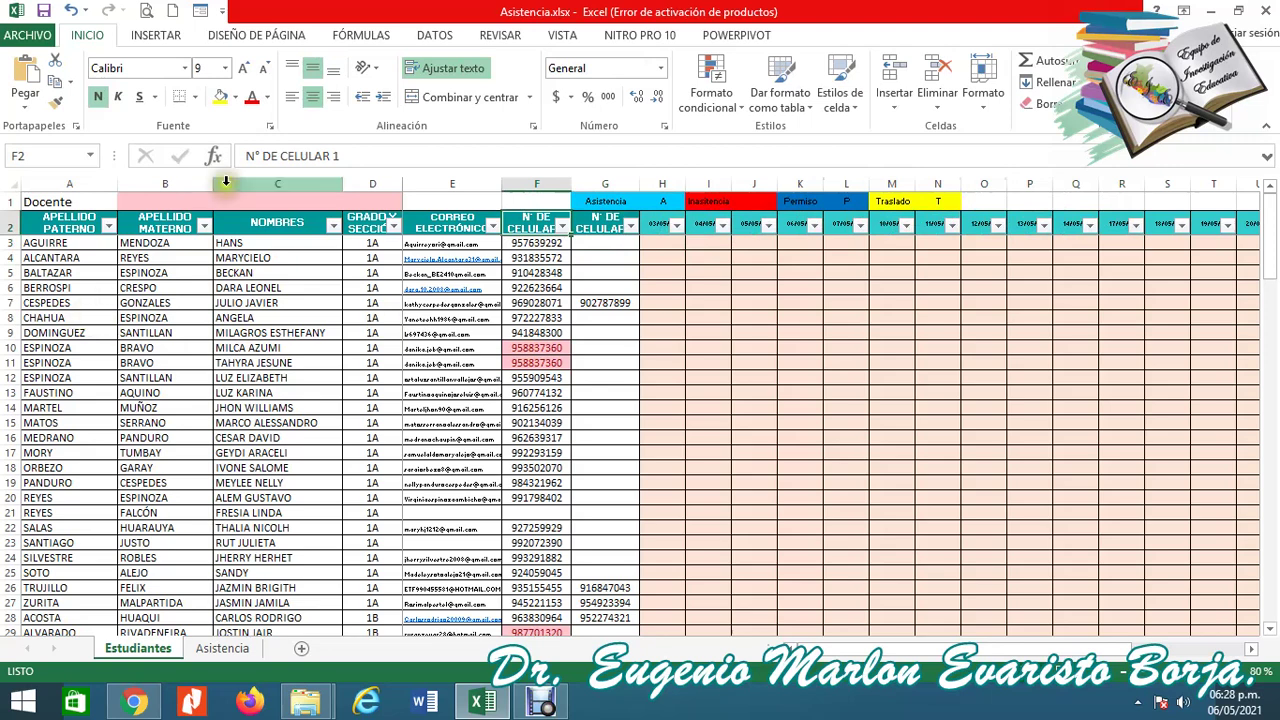
Paste the teacher's full name into the merged Docente cell B1.
click(222, 200)
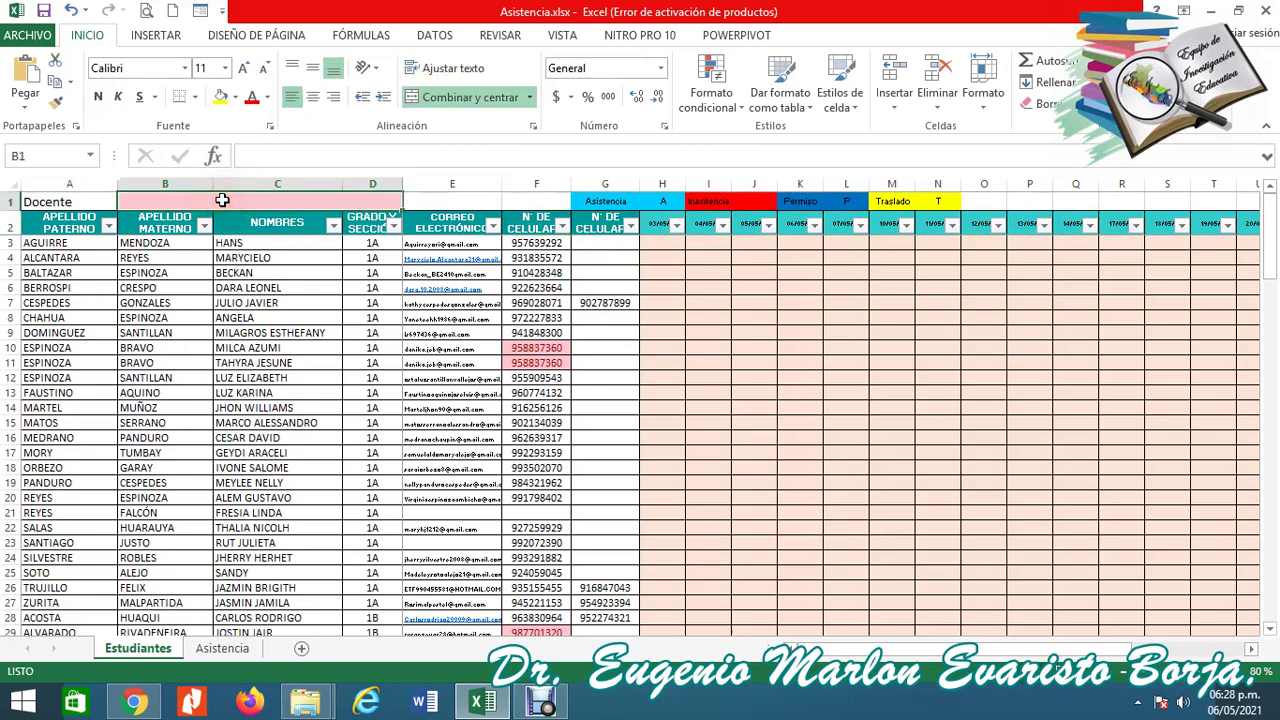
click(302, 161)
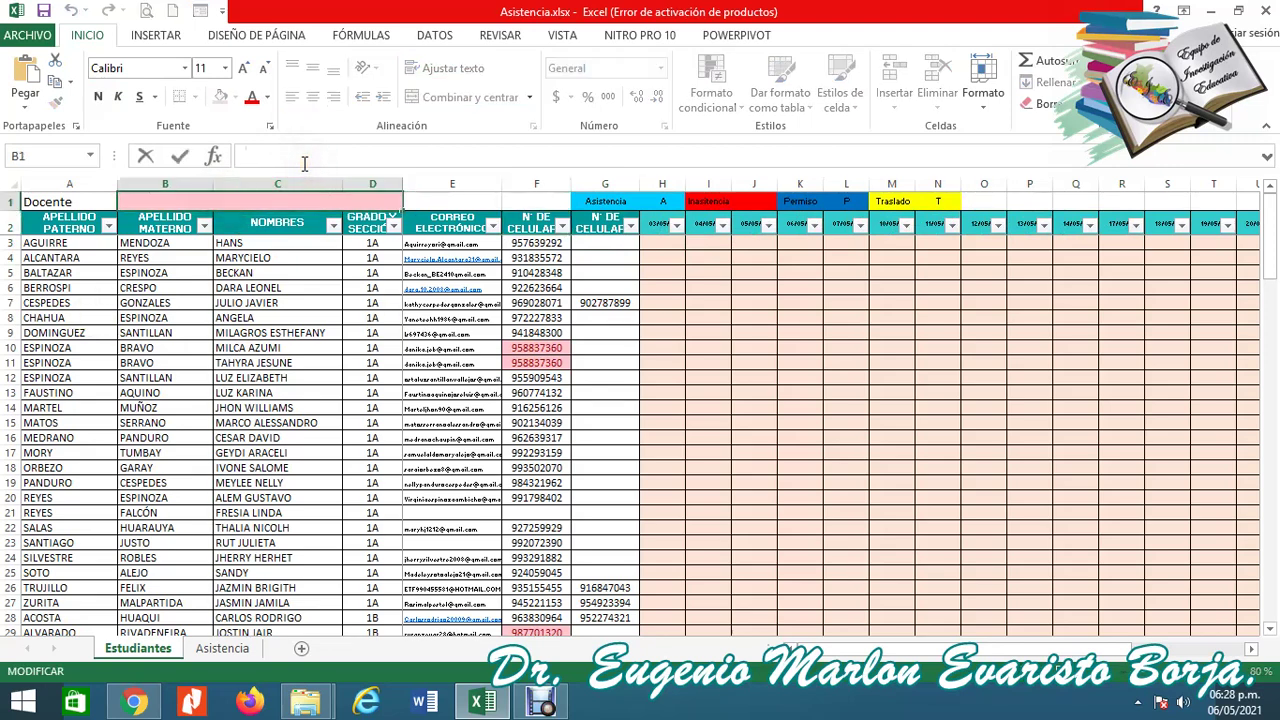
key(Return)
key(Up)
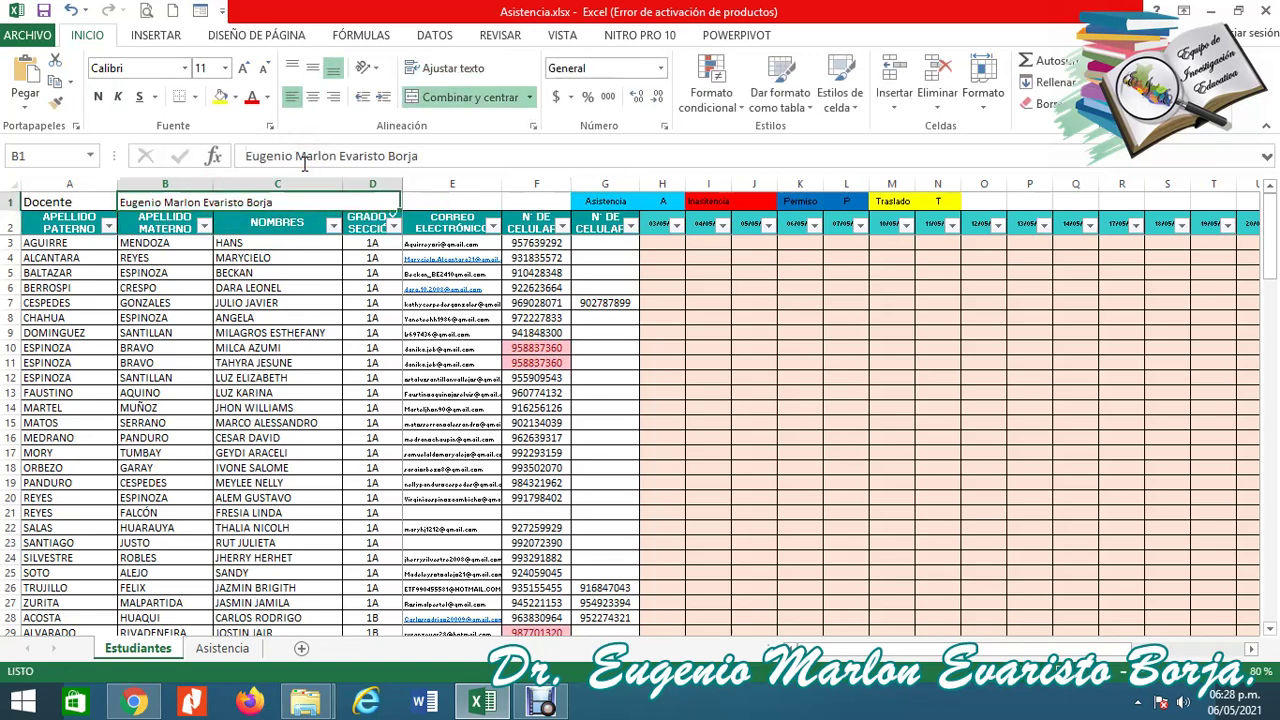
key(Down)
key(Right)
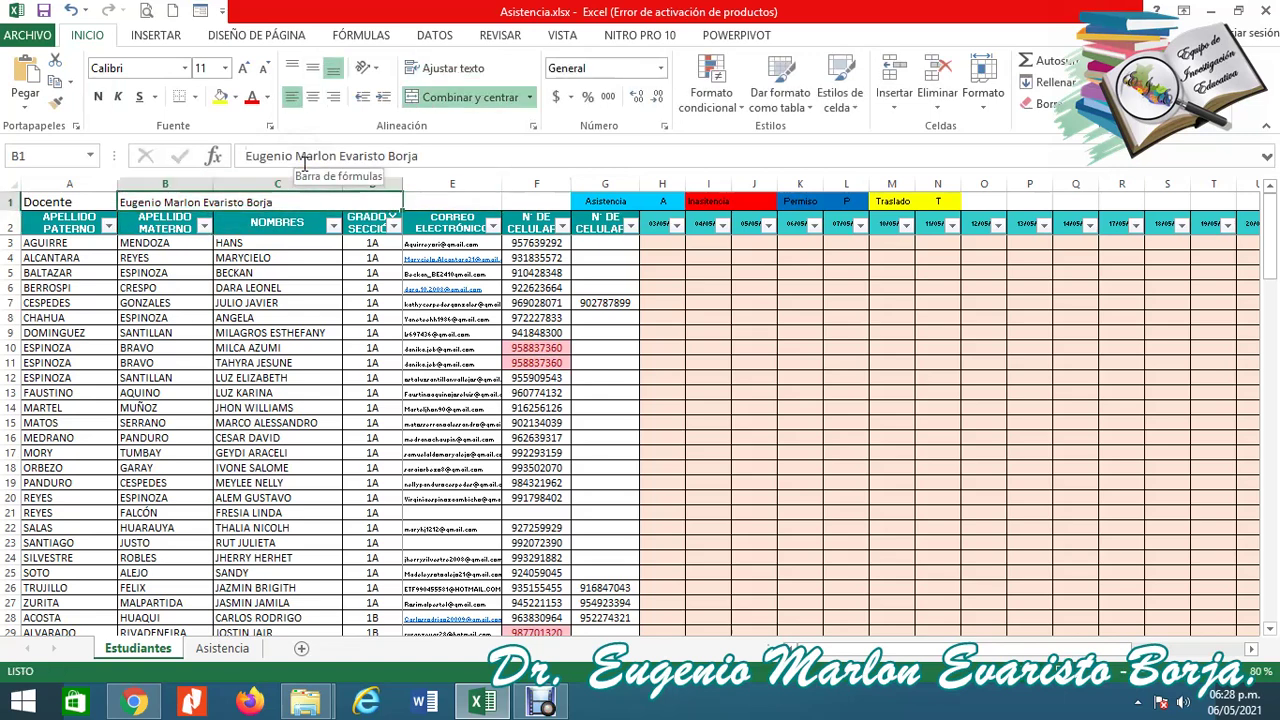
key(Right)
key(Right)
key(Right)
key(Right)
key(Right)
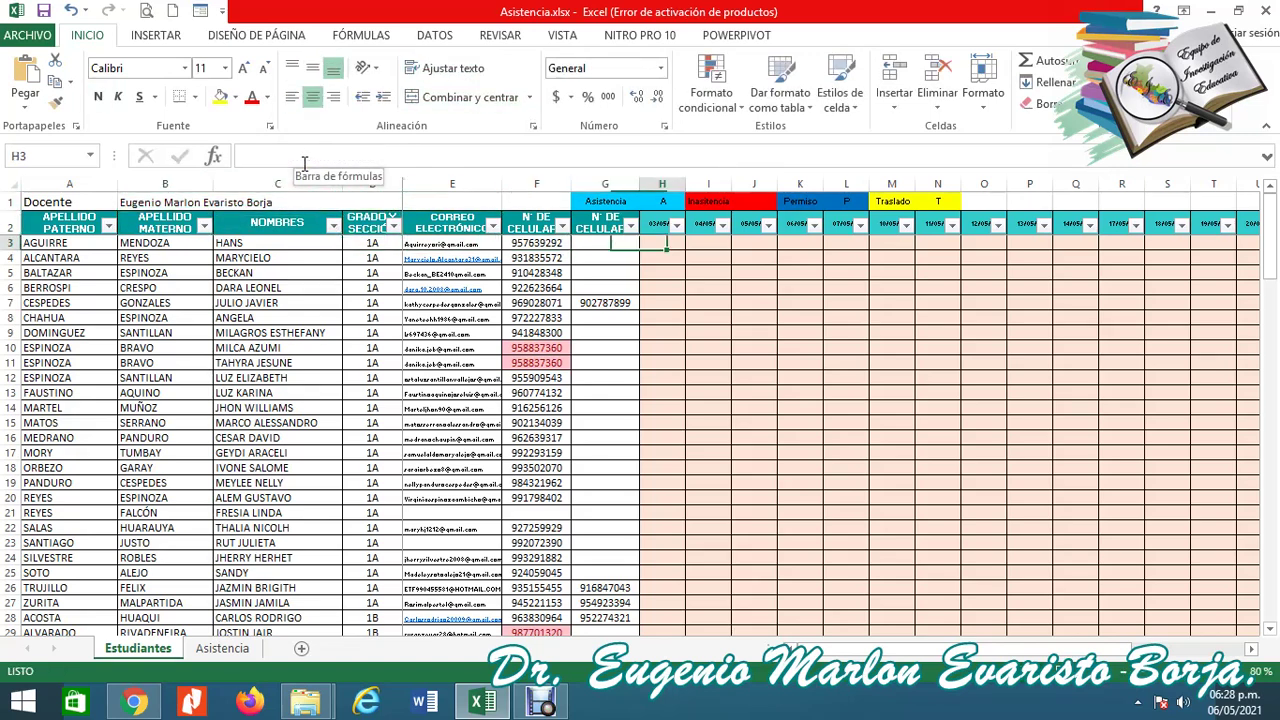
key(Right)
key(Down)
key(Down)
key(Left)
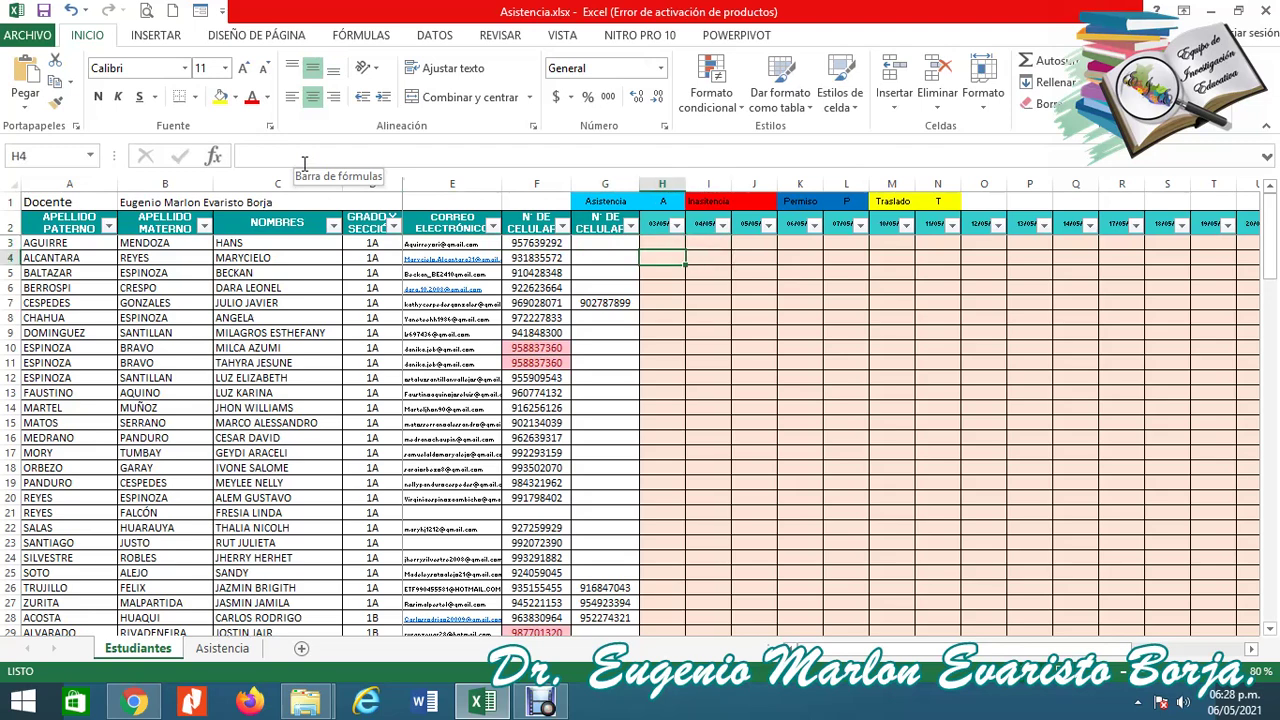
key(Up)
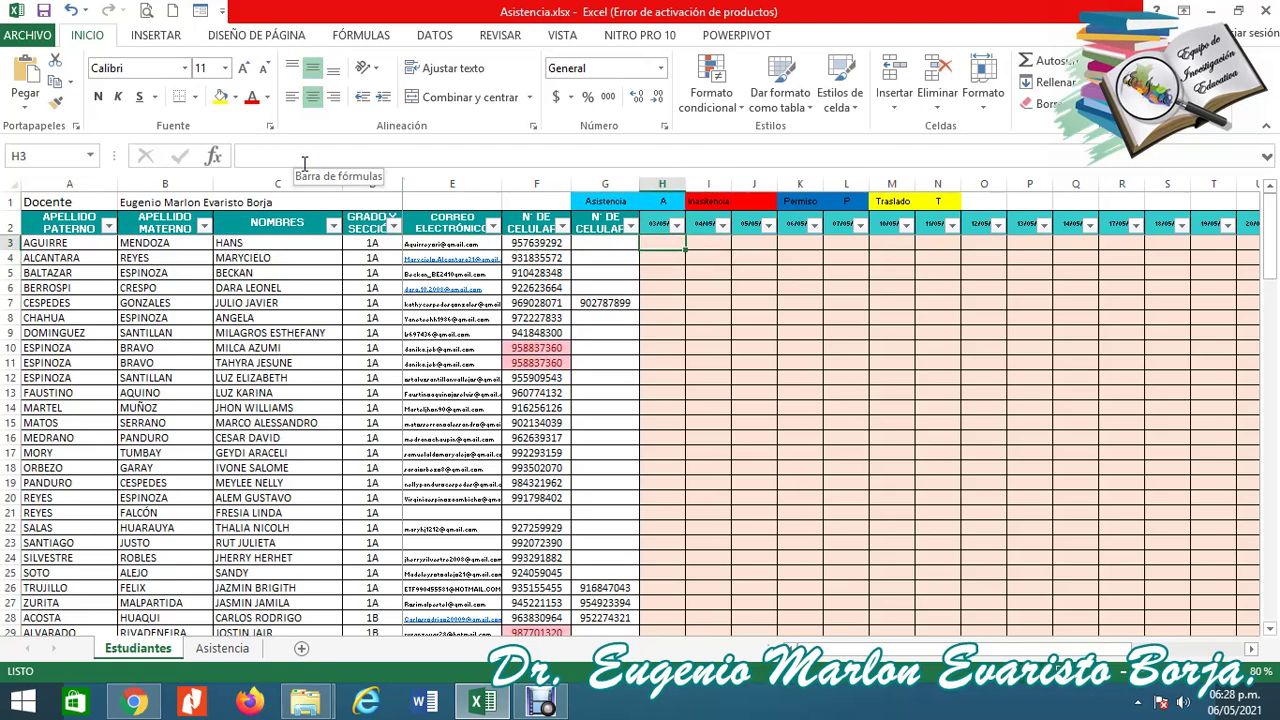
key(Right)
key(Right)
key(Right)
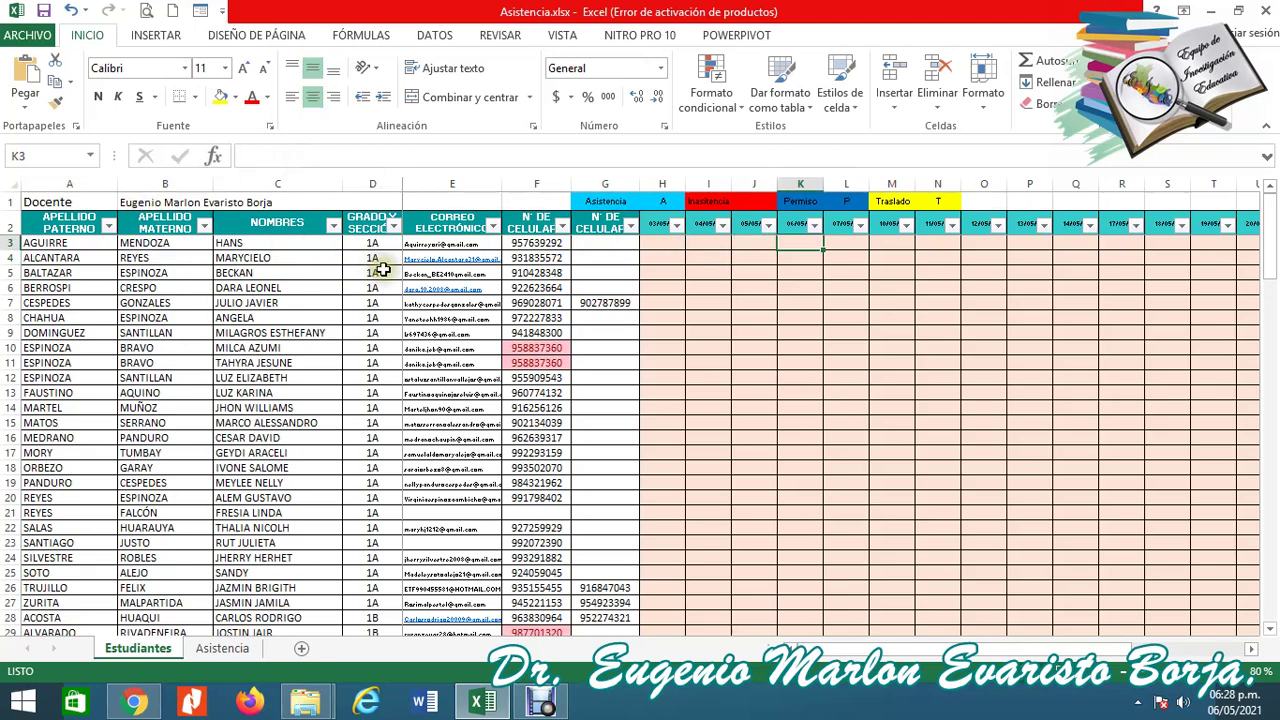
key(Left)
key(Left)
key(Left)
key(Left)
key(Left)
key(Left)
key(Left)
key(Left)
key(Left)
key(Left)
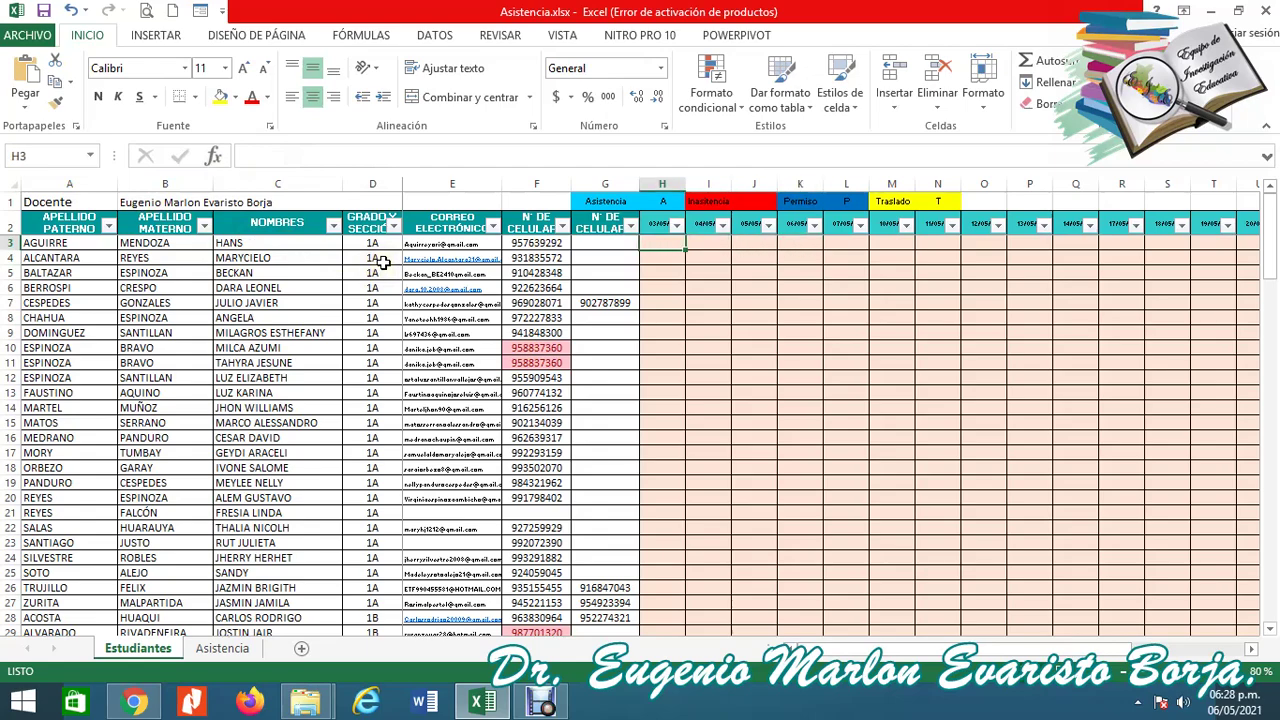
key(Right)
key(Right)
key(Right)
key(Up)
key(ctrl+shift+Down)
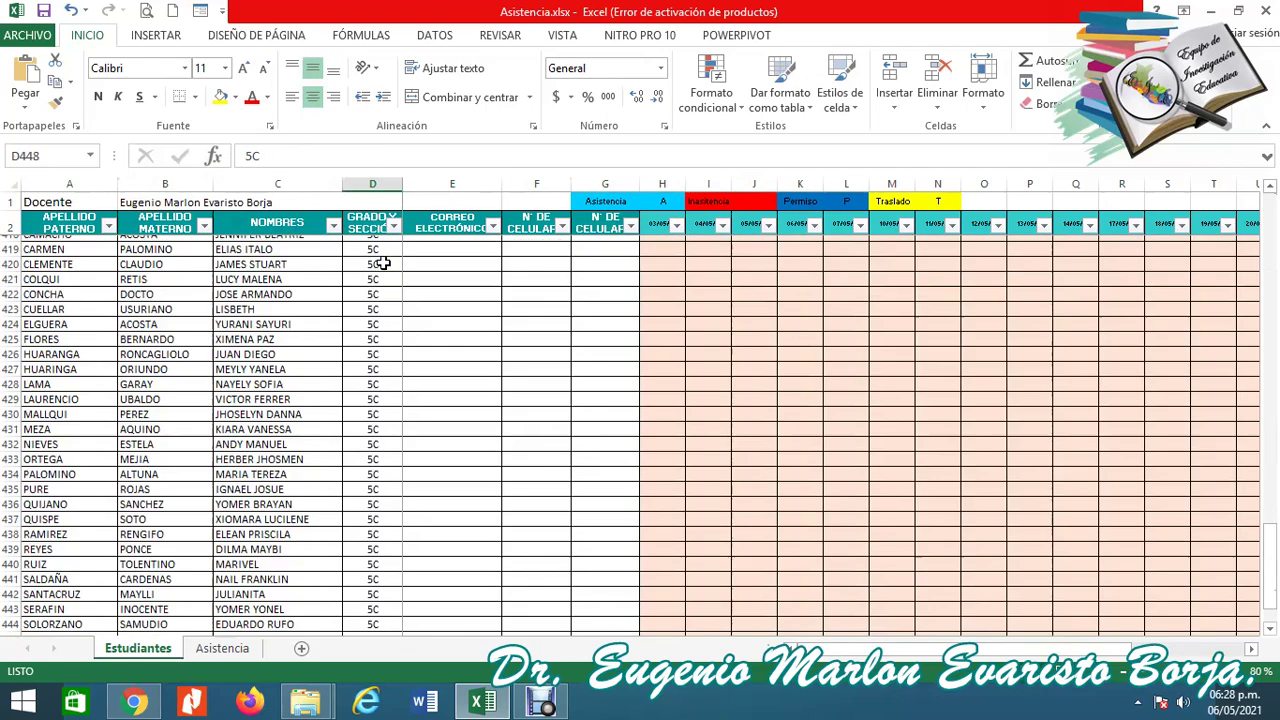
key(Down)
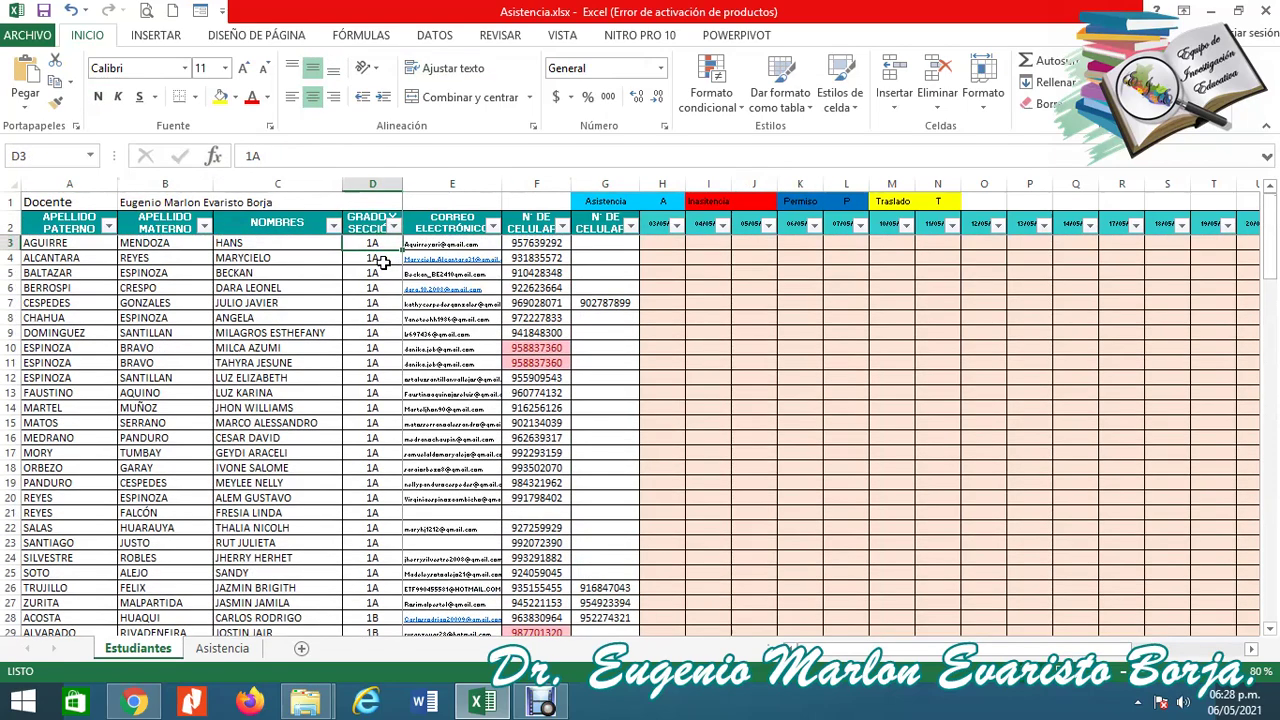
key(ctrl+Down)
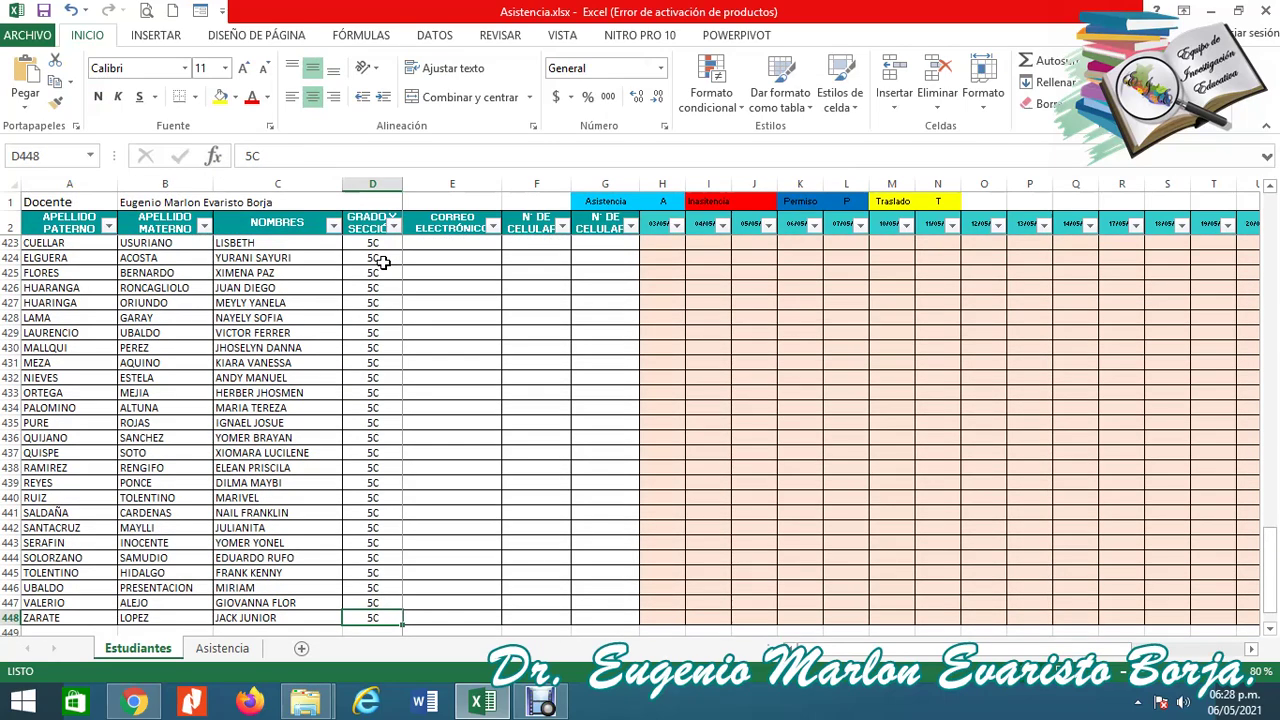
key(ctrl+Up)
key(Down)
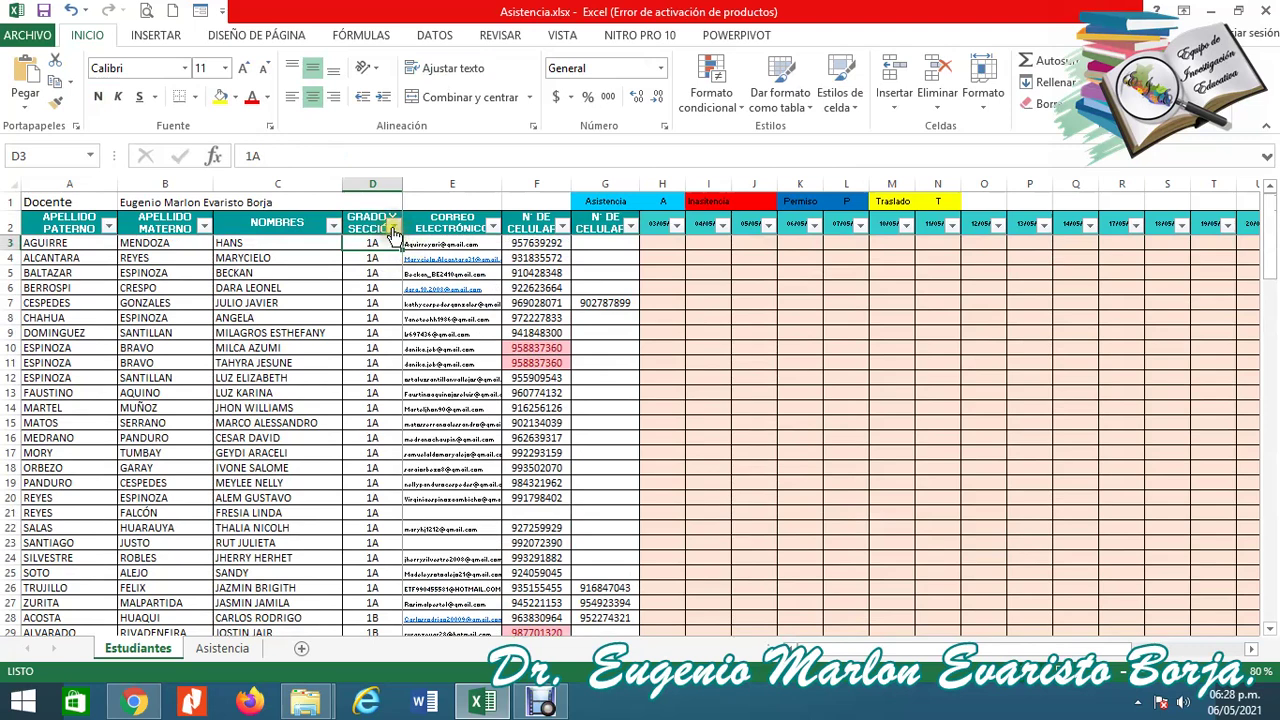
In the GRADO Y SECCIÓN filter, clear all sections and tick only 2C.
click(394, 228)
click(394, 228)
click(394, 228)
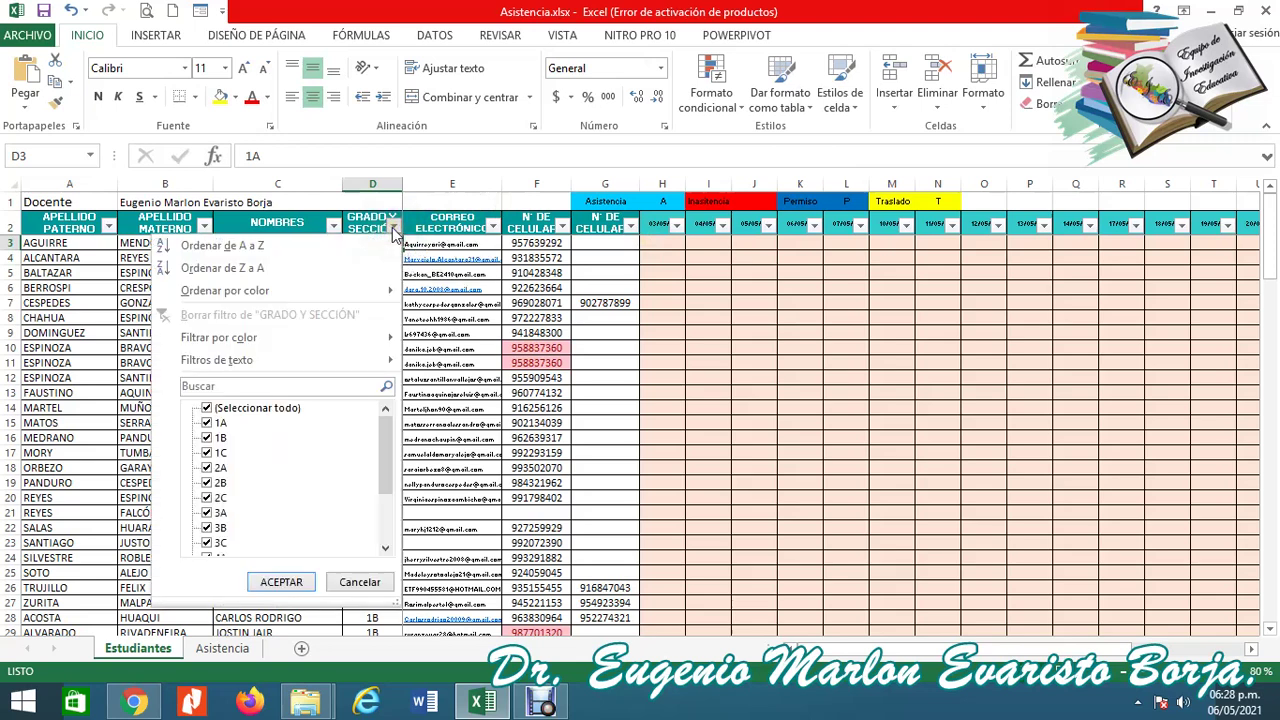
click(208, 409)
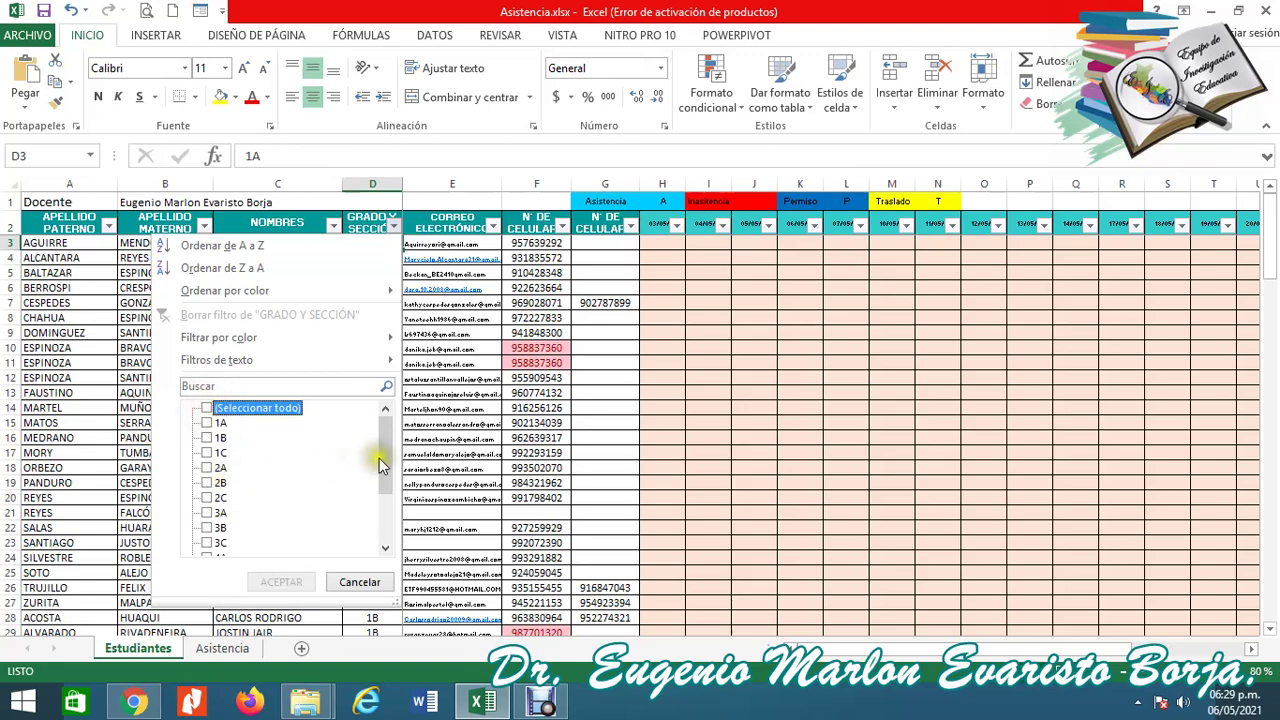
drag(382, 460, 380, 483)
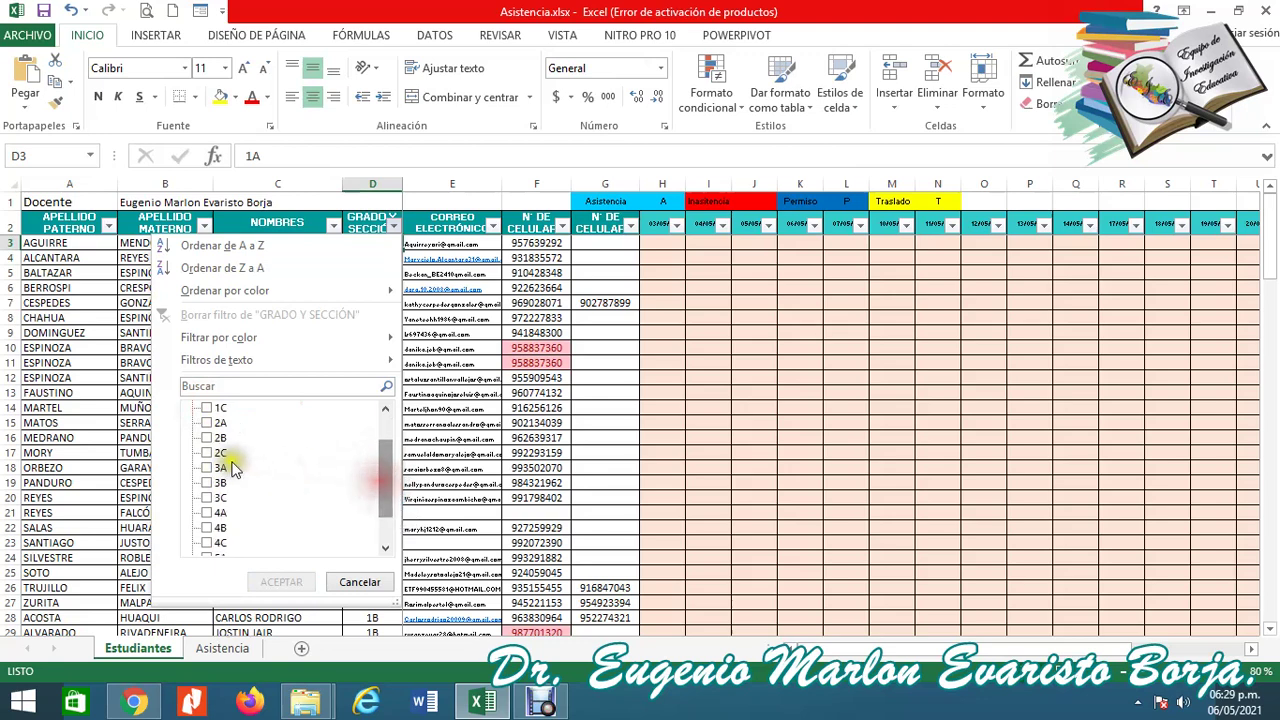
click(218, 453)
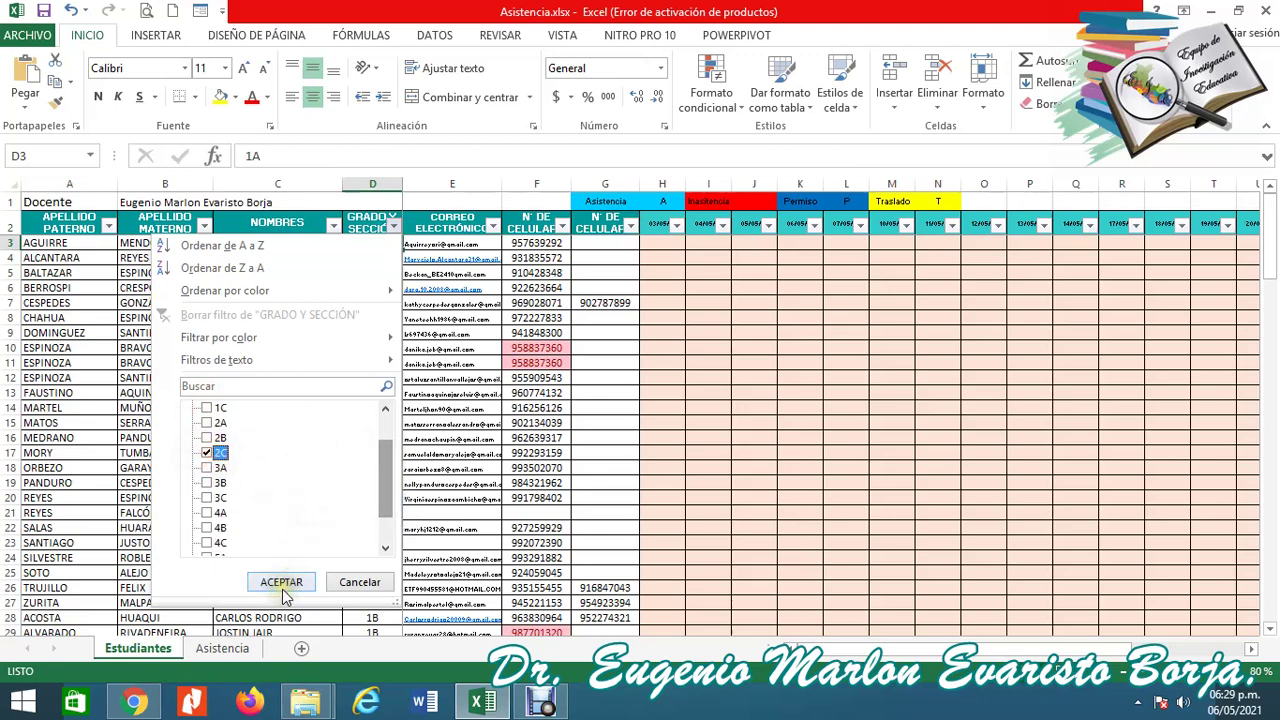
Redo the section selection so only 2C is checked and apply the filter with ACEPTAR.
drag(382, 493, 380, 423)
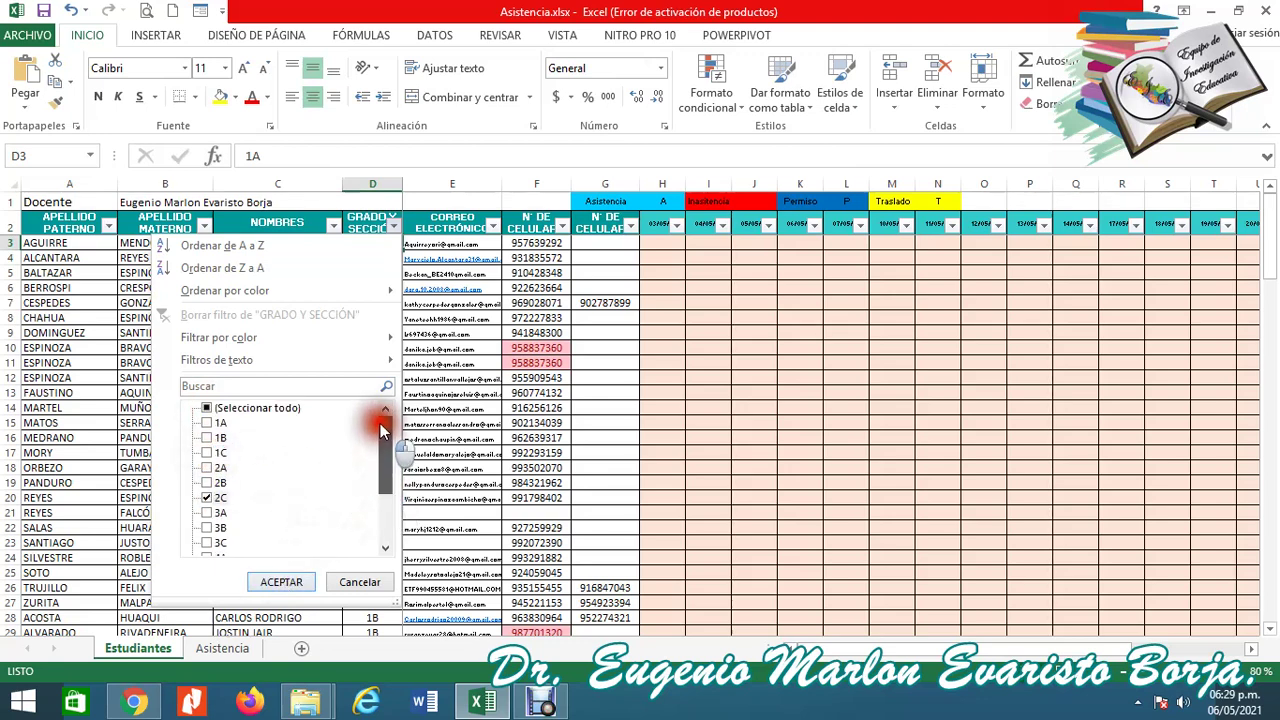
click(209, 408)
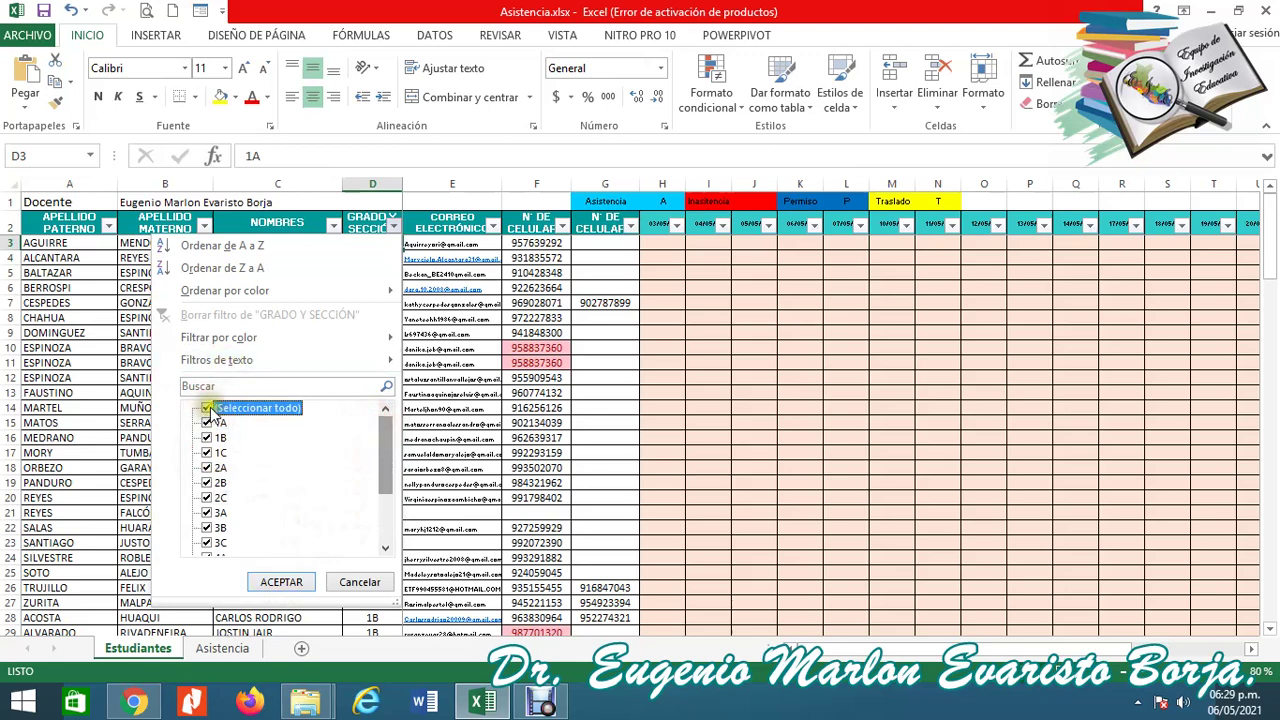
click(209, 408)
click(209, 408)
click(209, 408)
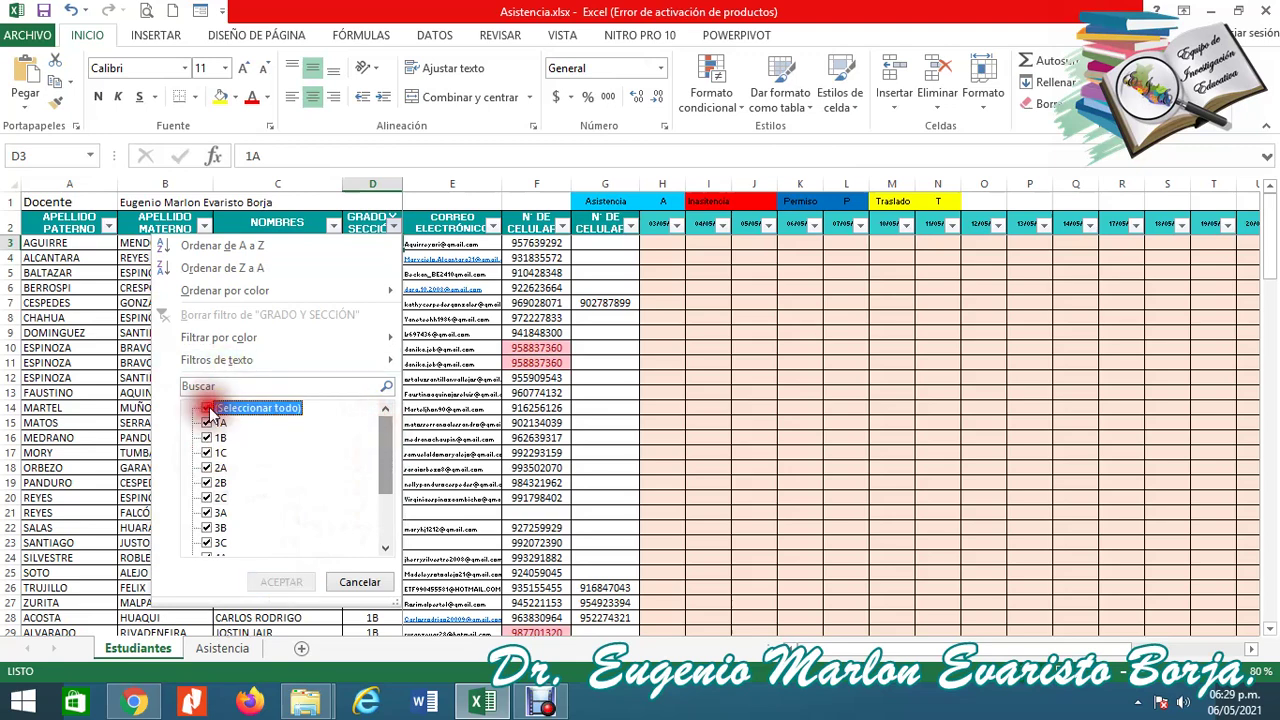
click(206, 497)
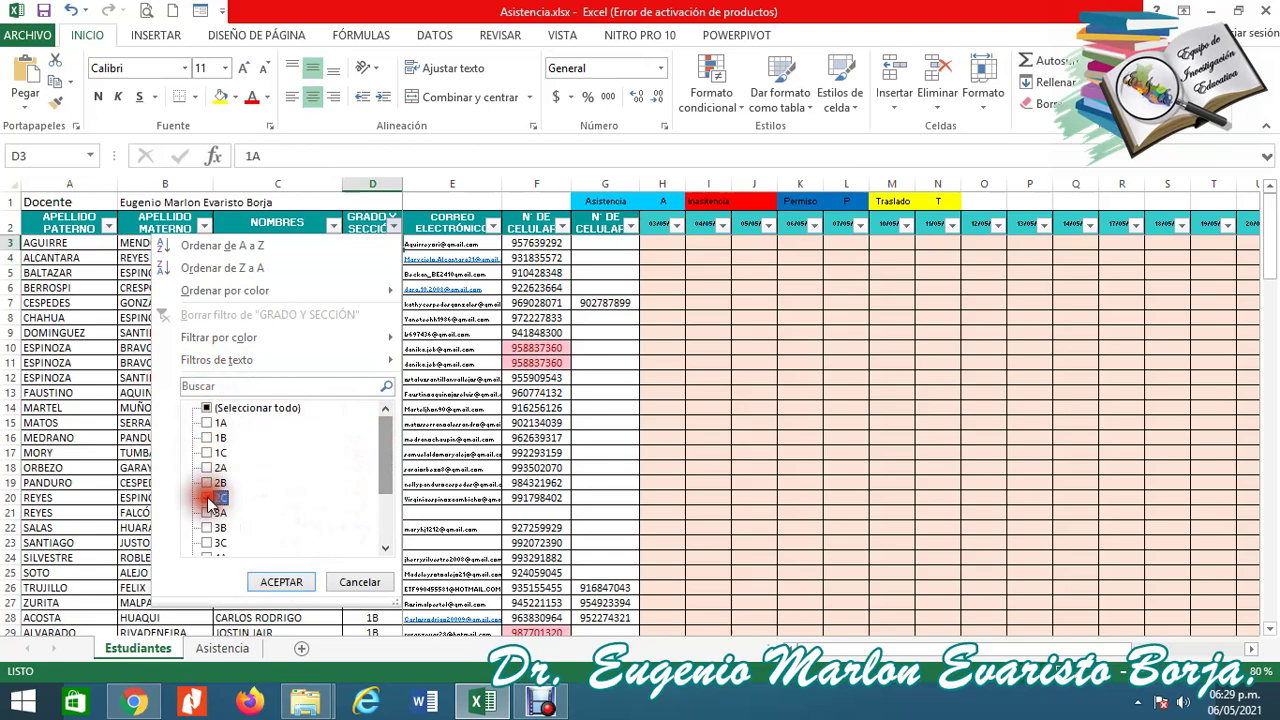
click(283, 585)
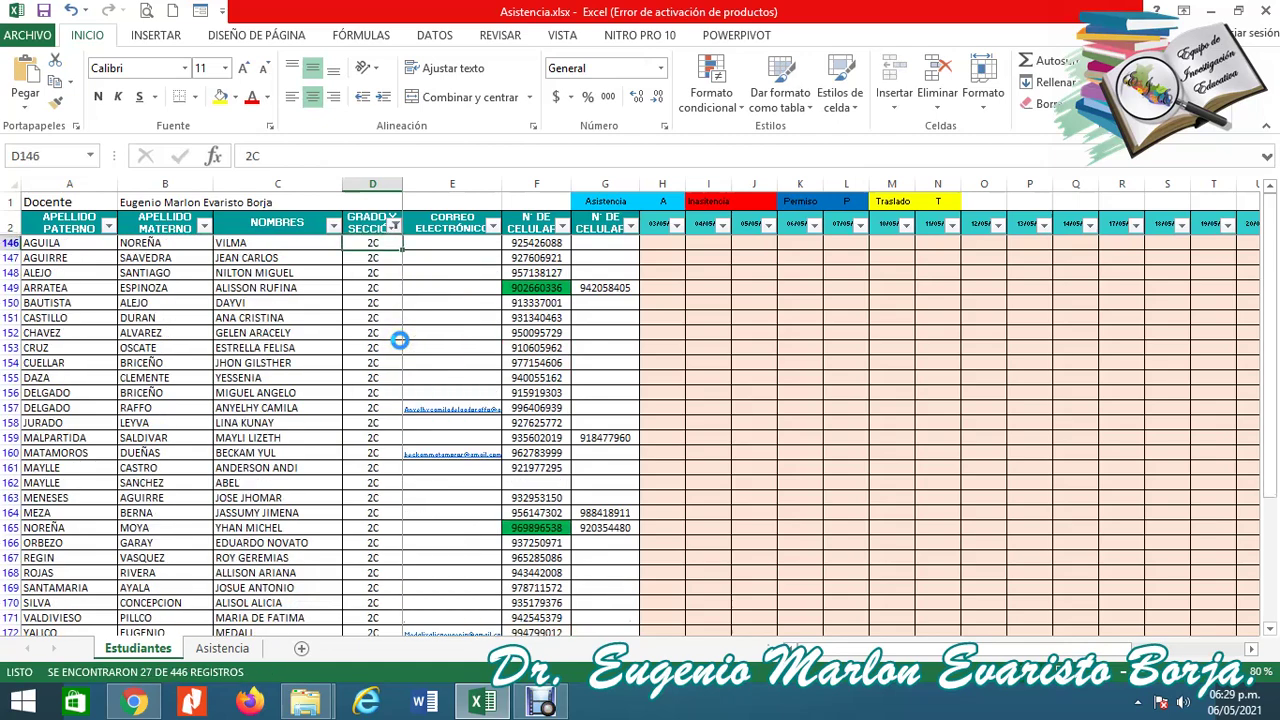
Type A marks in date column K for the first 2C students down to row 154.
key(ctrl+Down)
key(Up)
key(Up)
key(Up)
key(Up)
key(Up)
key(Up)
key(Up)
key(Up)
key(Up)
key(Up)
key(Up)
key(Up)
key(Up)
key(Up)
key(Up)
key(Up)
key(Up)
key(Up)
key(Up)
key(Up)
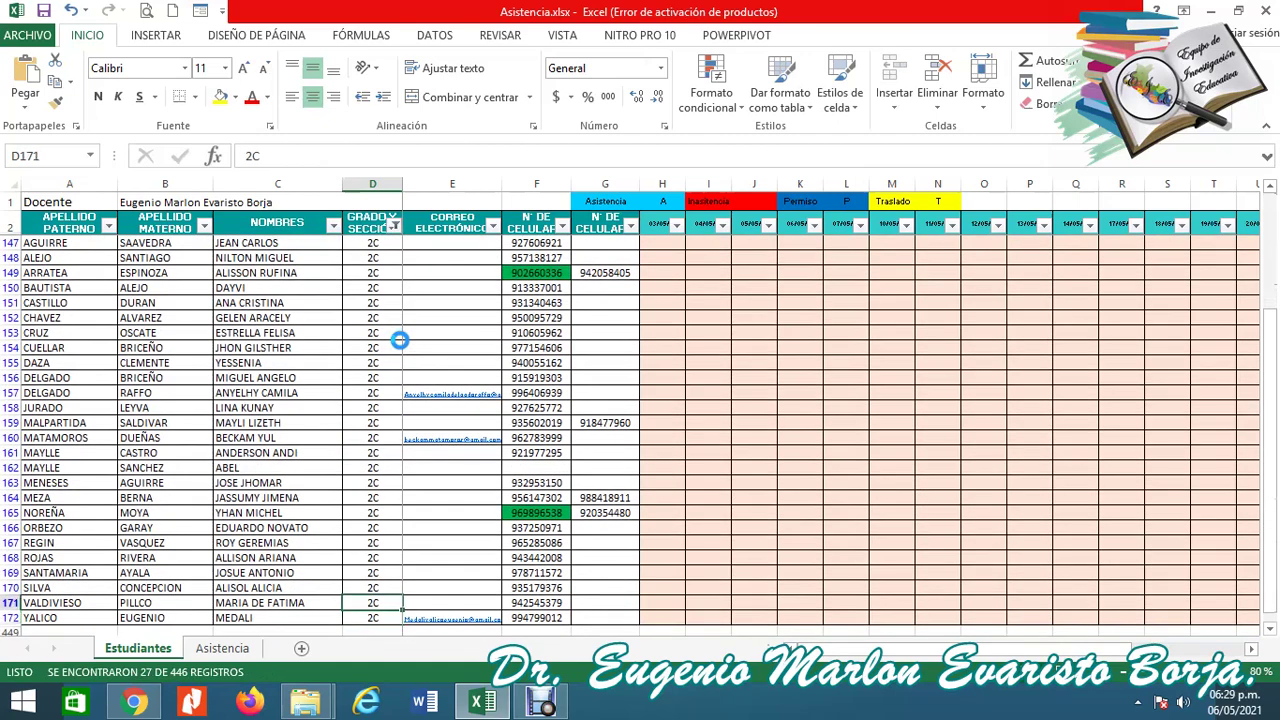
key(Down)
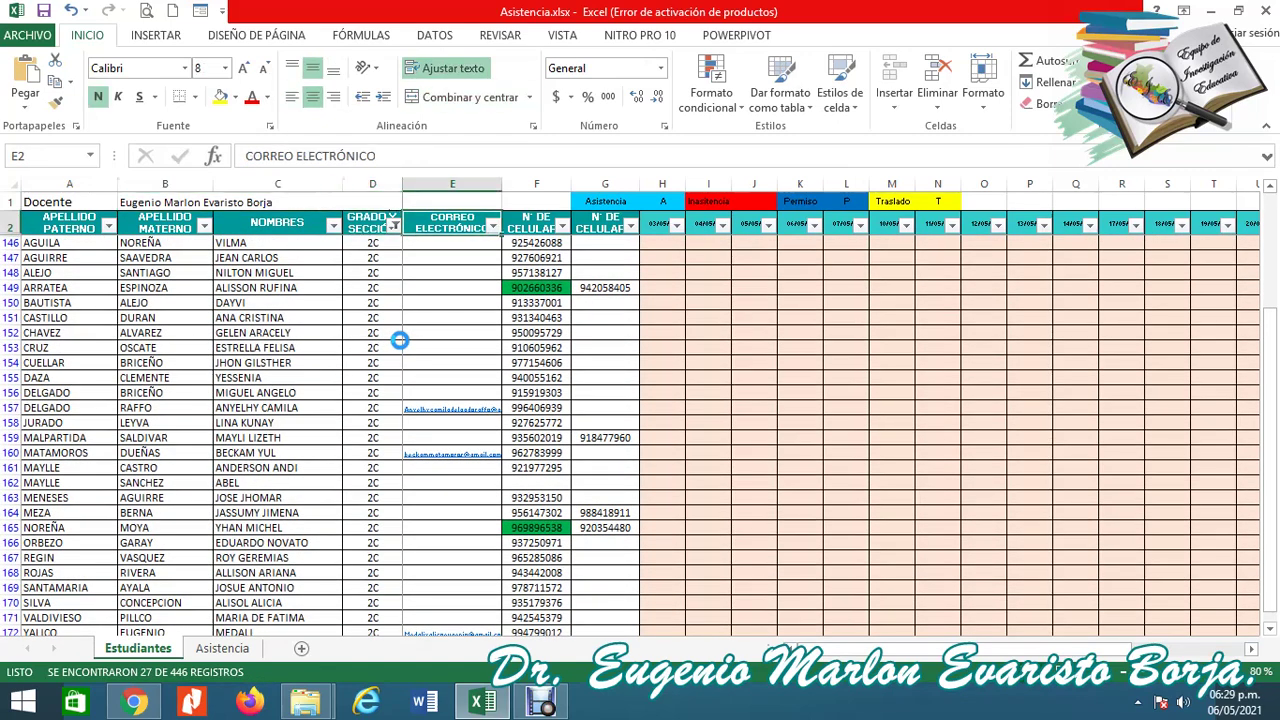
key(Right)
key(Right)
key(Right)
key(Right)
key(Right)
key(Right)
key(Right)
key(Right)
key(Right)
key(Left)
key(Left)
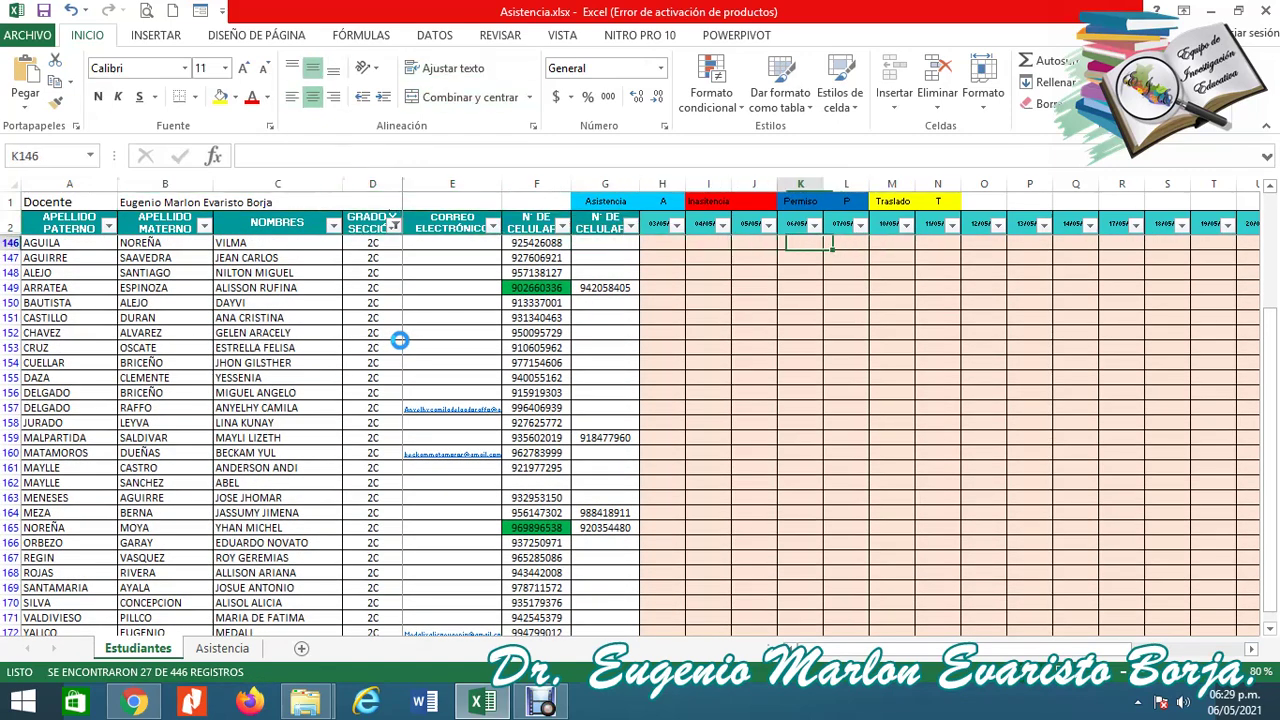
key(Left)
key(Right)
key(Right)
key(Left)
text(A)
key(Down)
key(Down)
text(A)
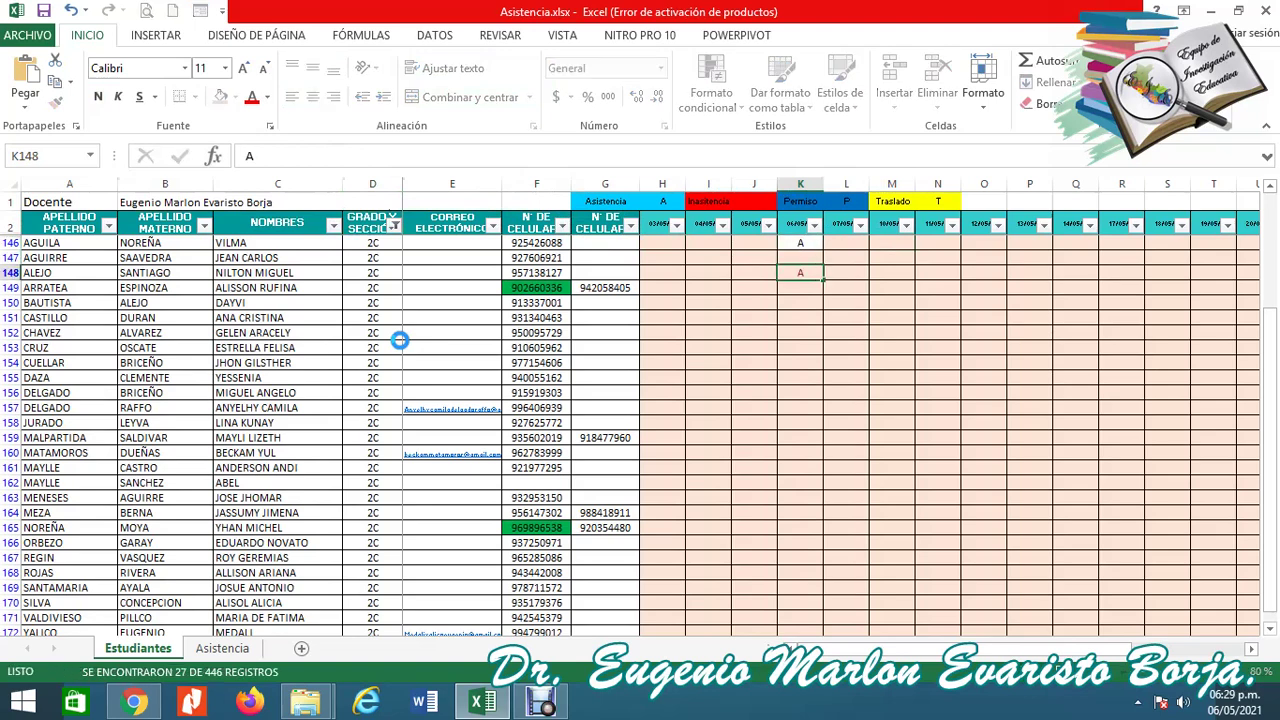
key(Down)
text(A)
key(Down)
key(Down)
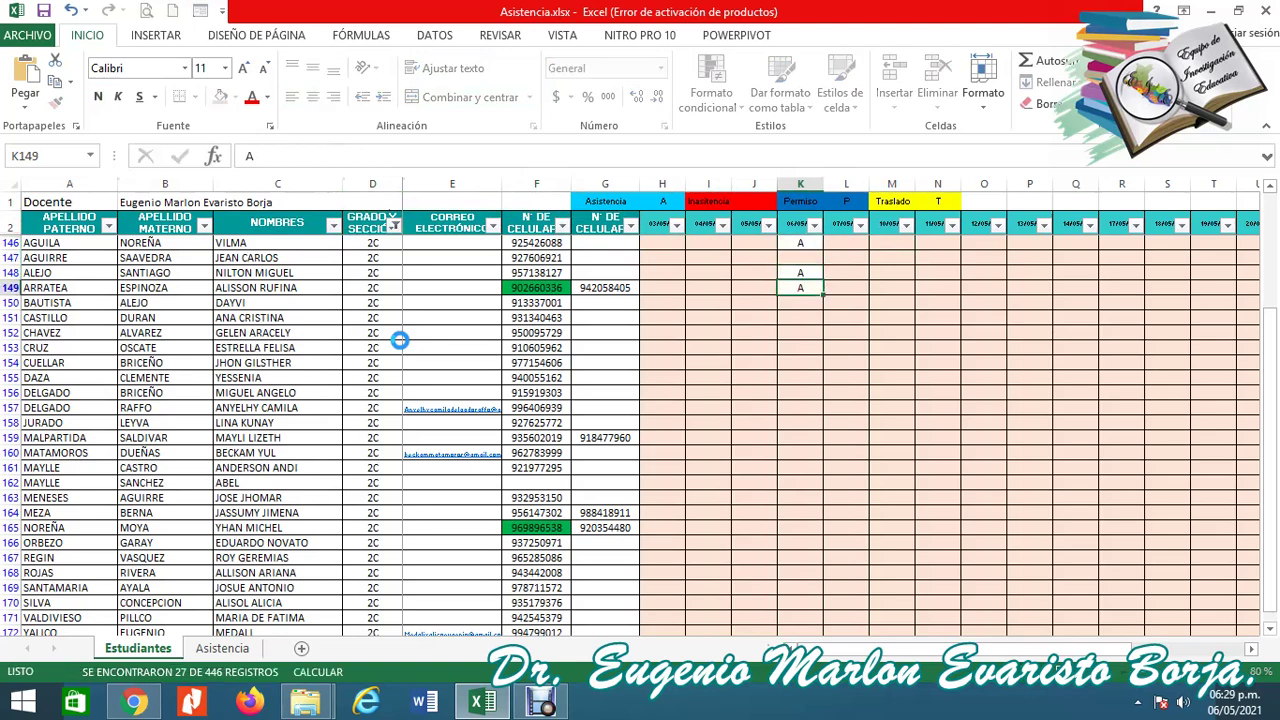
text(A)
key(Down)
text(A)
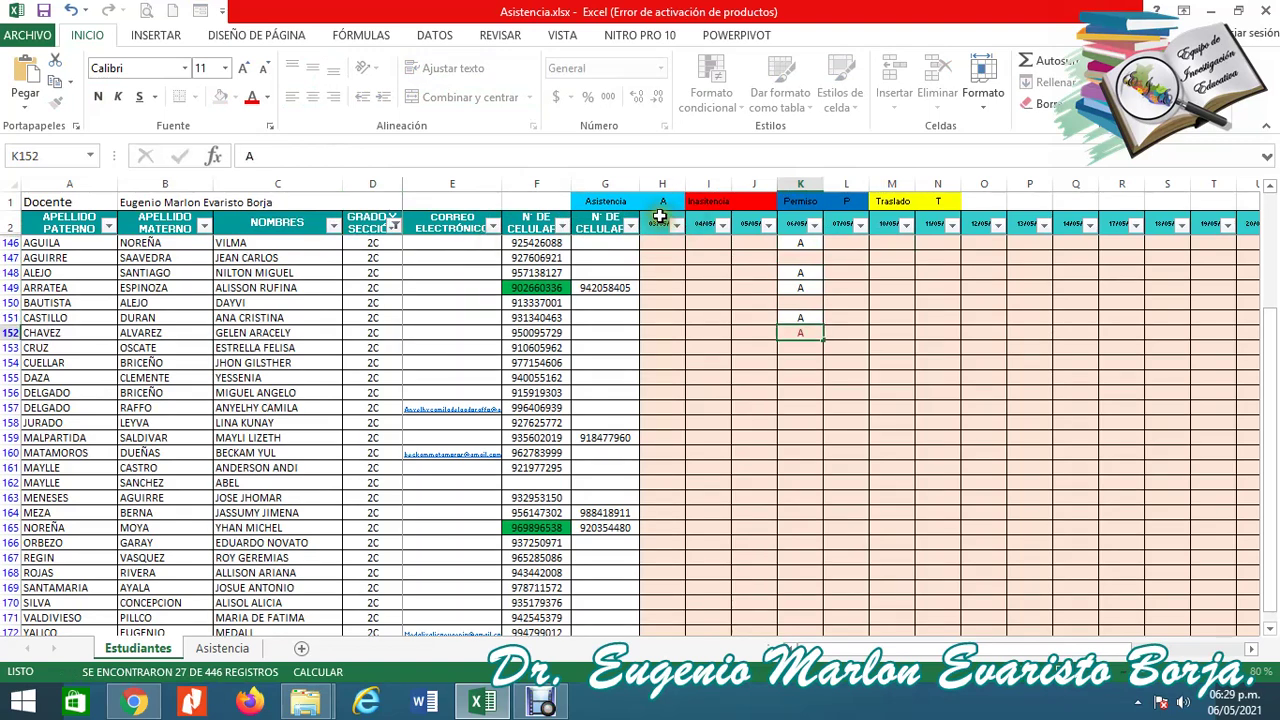
key(Down)
key(Down)
text(A)
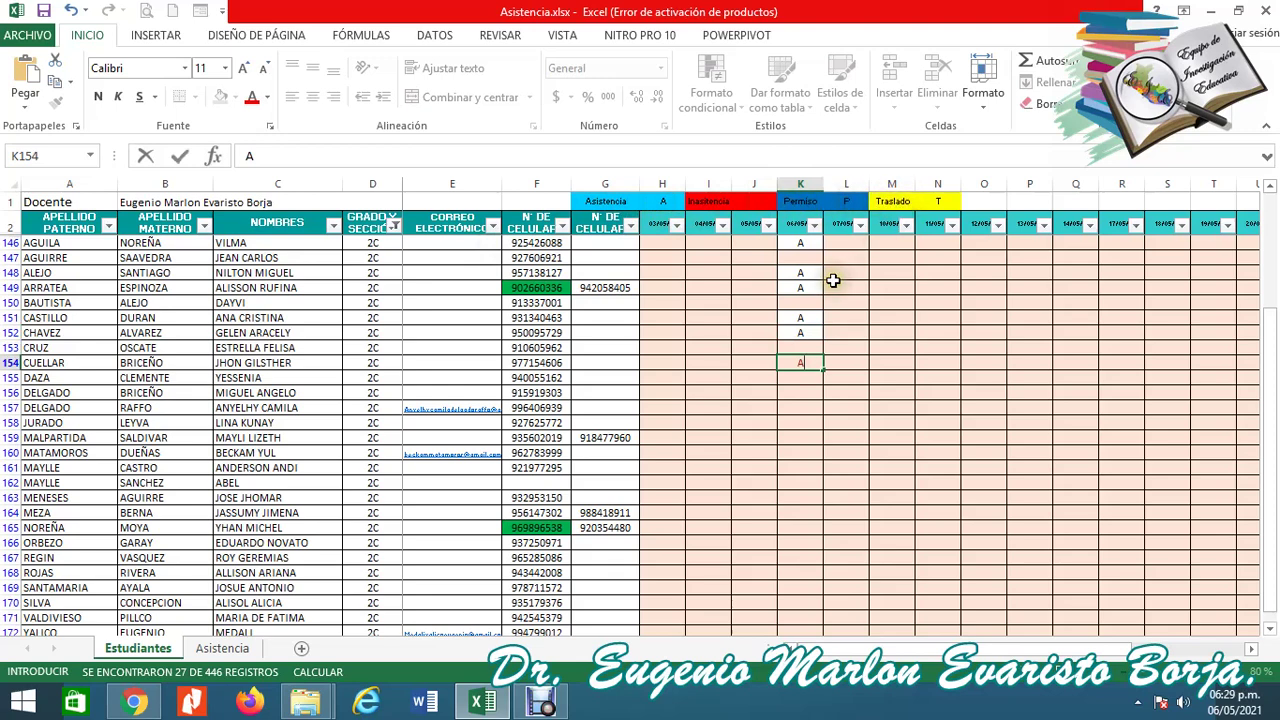
key(Escape)
Paste A into column K from K155 to K167, leaving K160 and K163 blank.
key(Return)
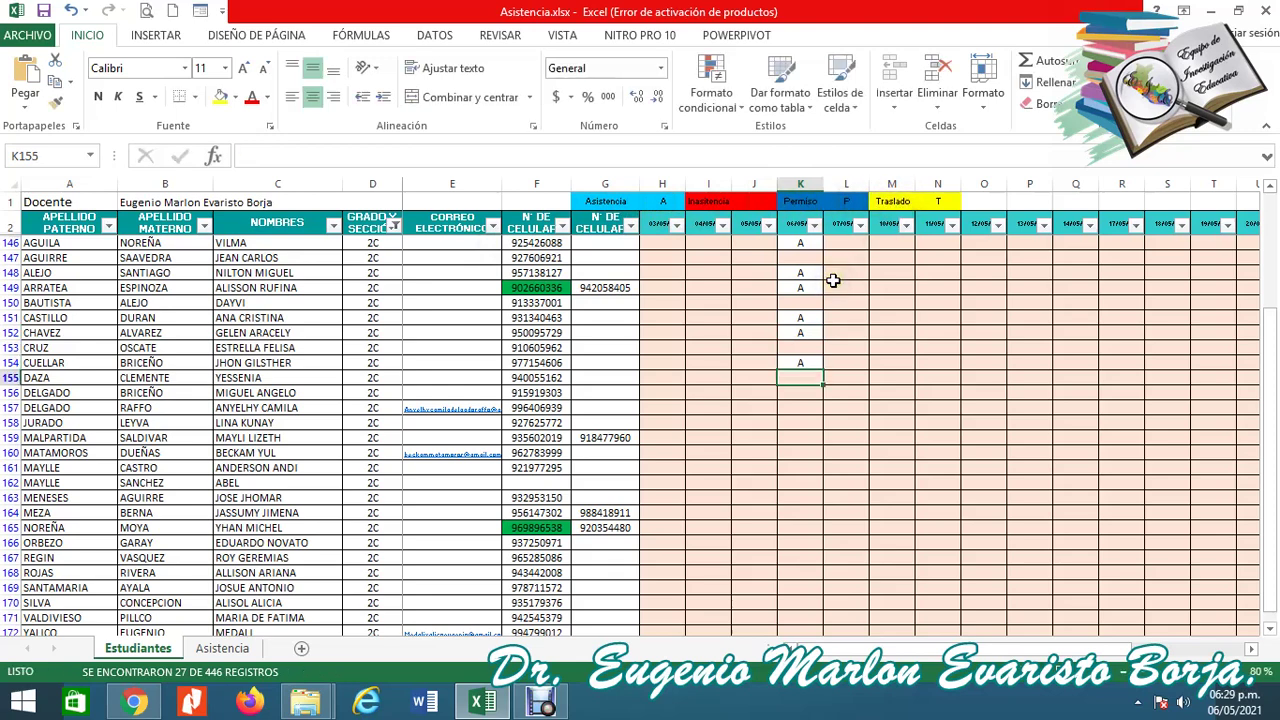
key(Down)
key(Down)
text(A)
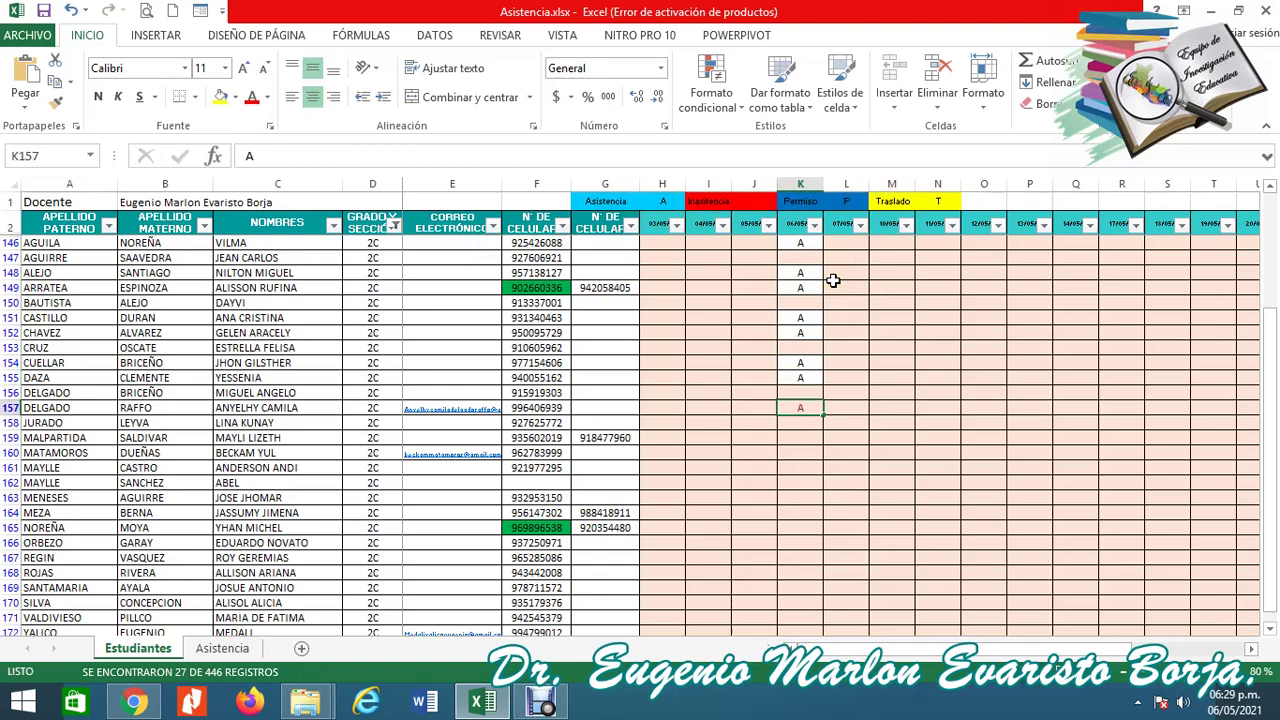
key(Return)
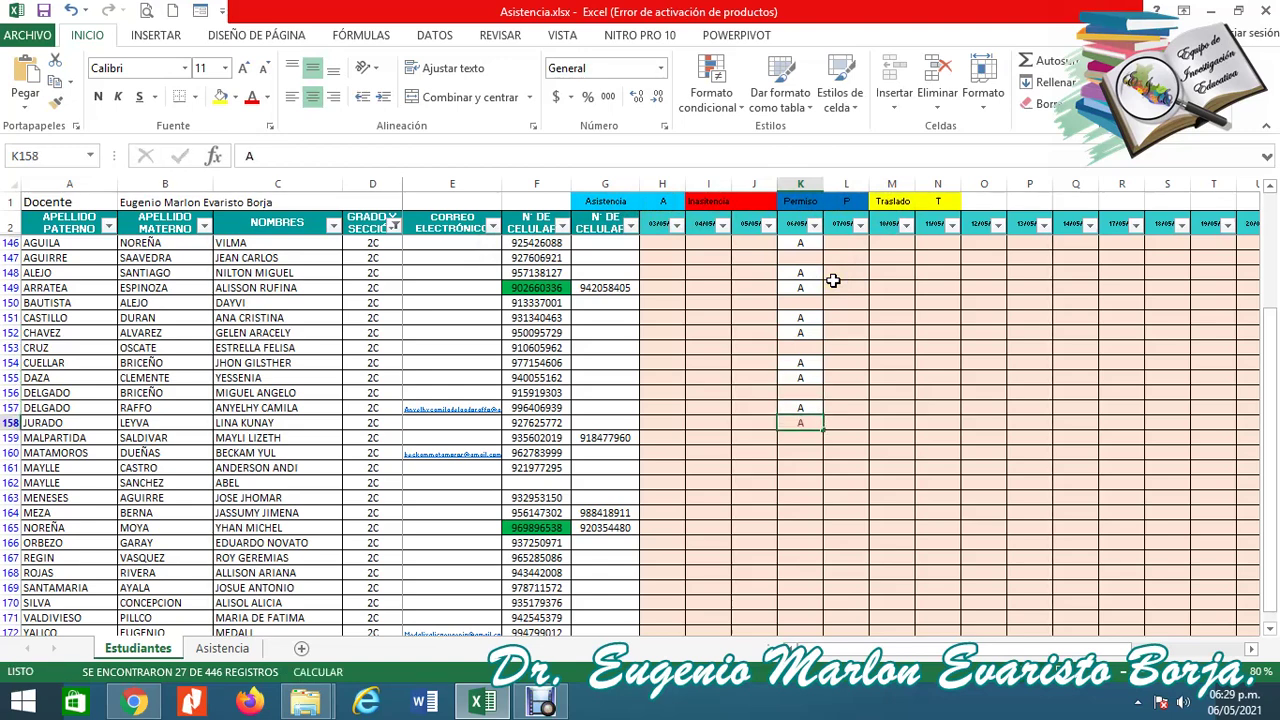
key(Return)
text(A)
key(Down)
key(Down)
text(A)
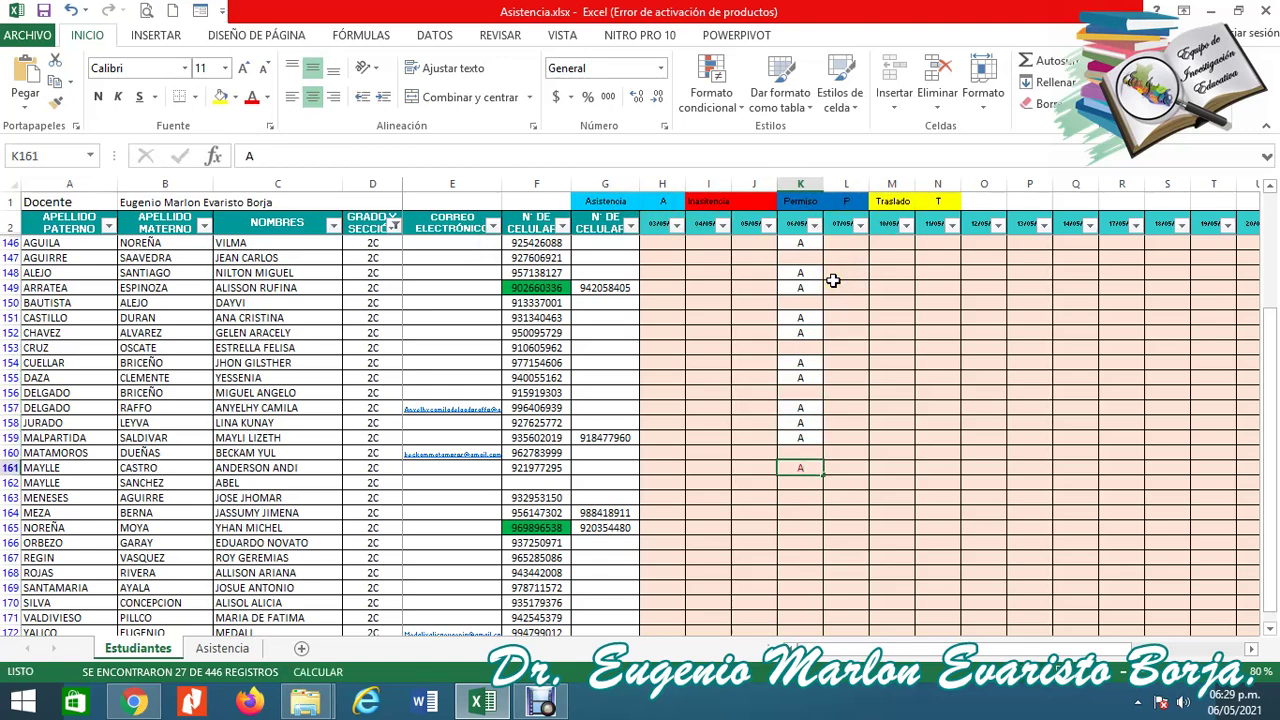
key(Return)
text(A)
key(Down)
key(Down)
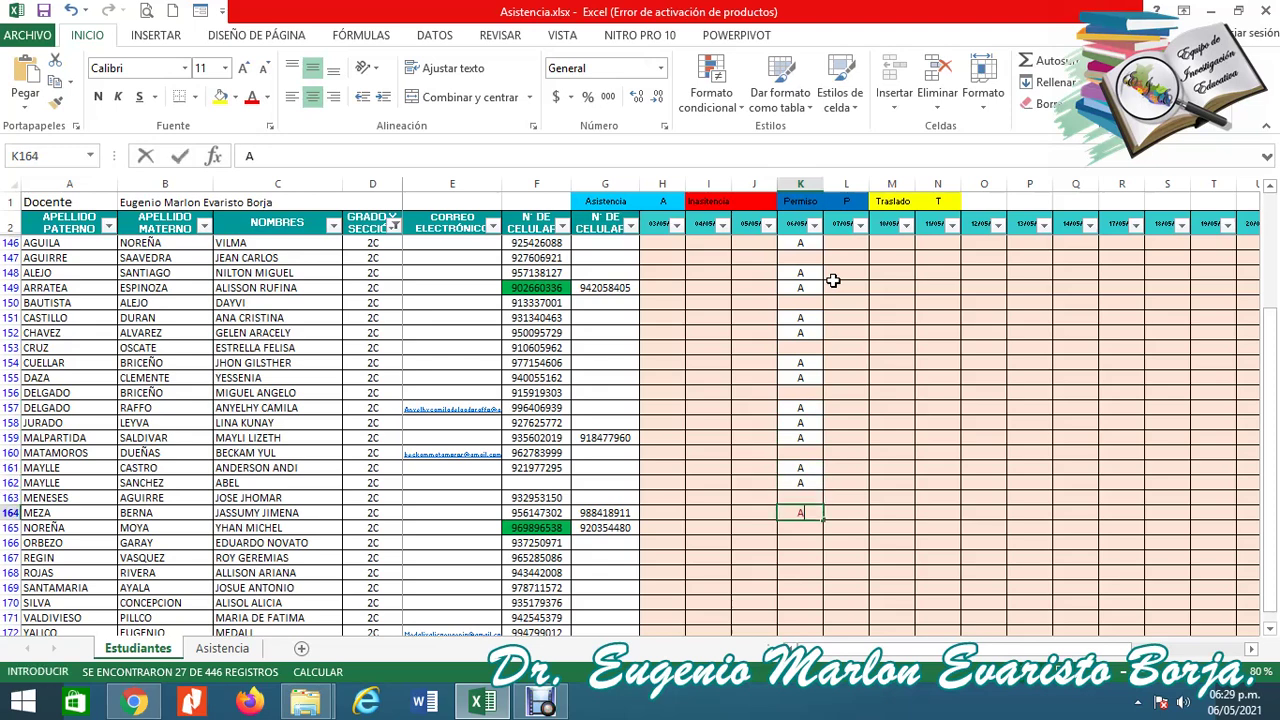
text(A)
key(Return)
text(A)
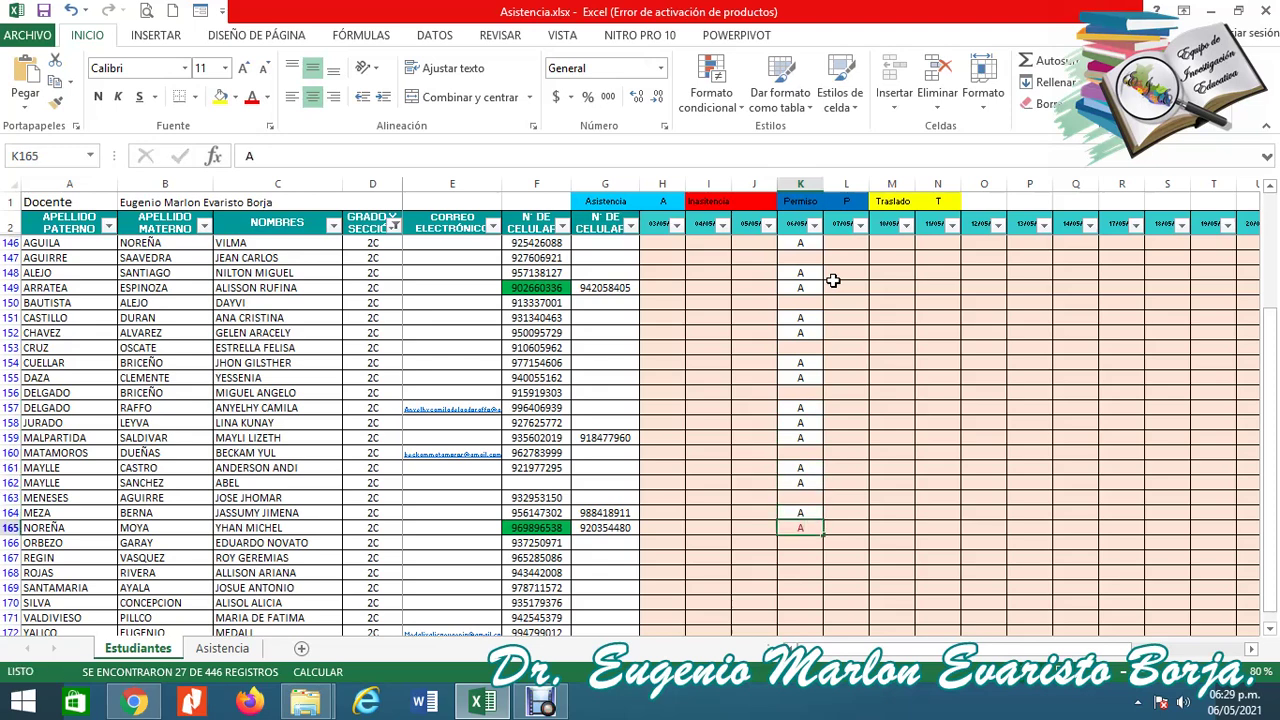
key(Return)
key(ctrl+v)
key(Return)
key(ctrl+v)
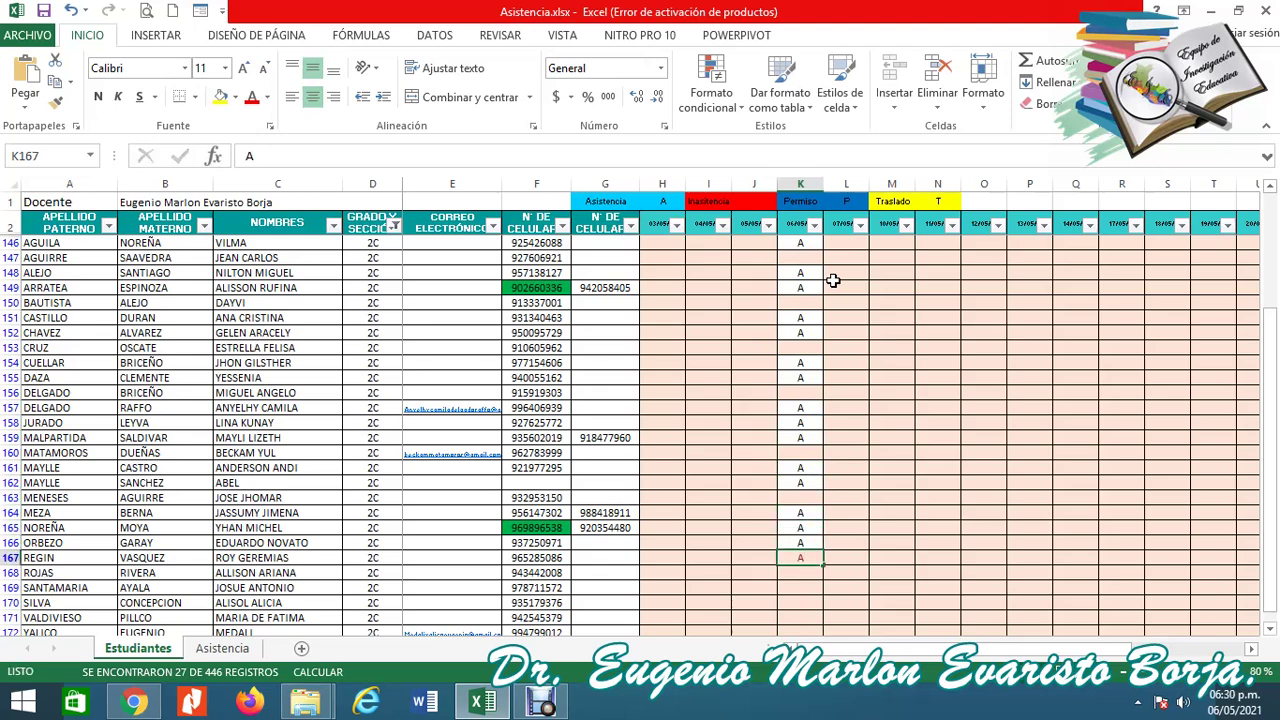
key(Return)
Enter A in K168 and K170 through K172.
text(AA)
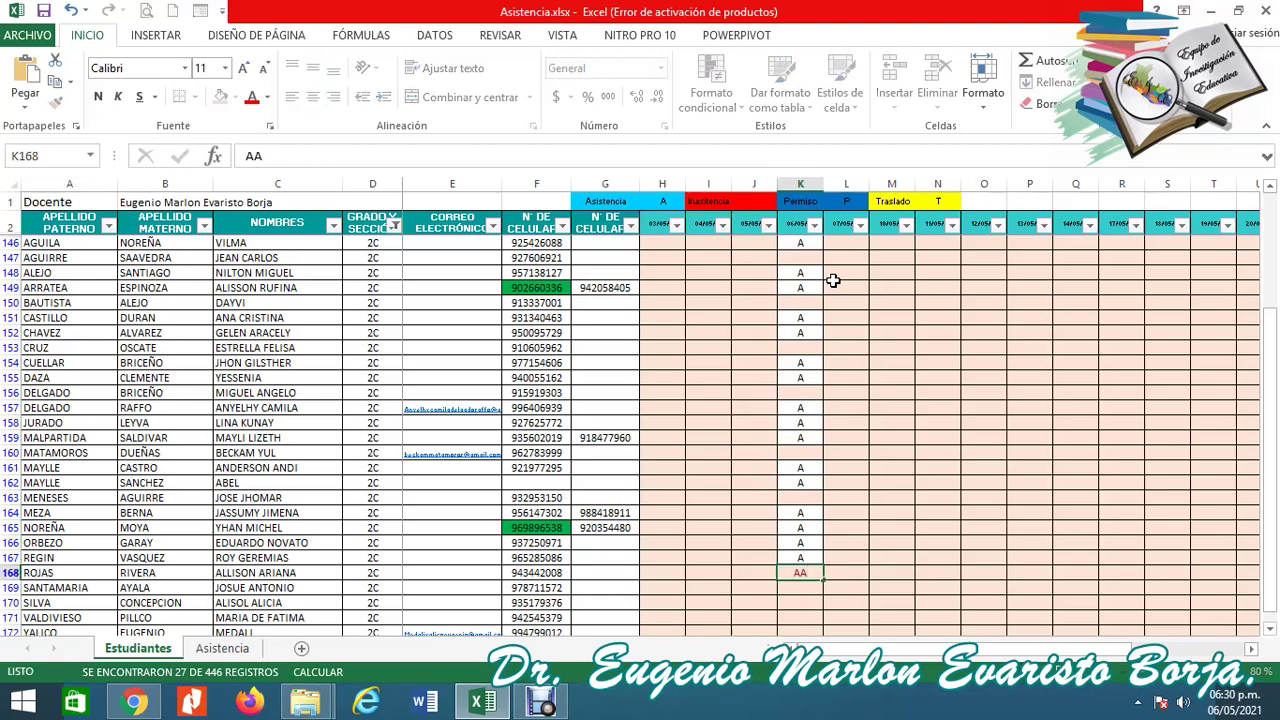
key(ctrl+Return)
text(A)
key(Return)
key(Return)
text(A)
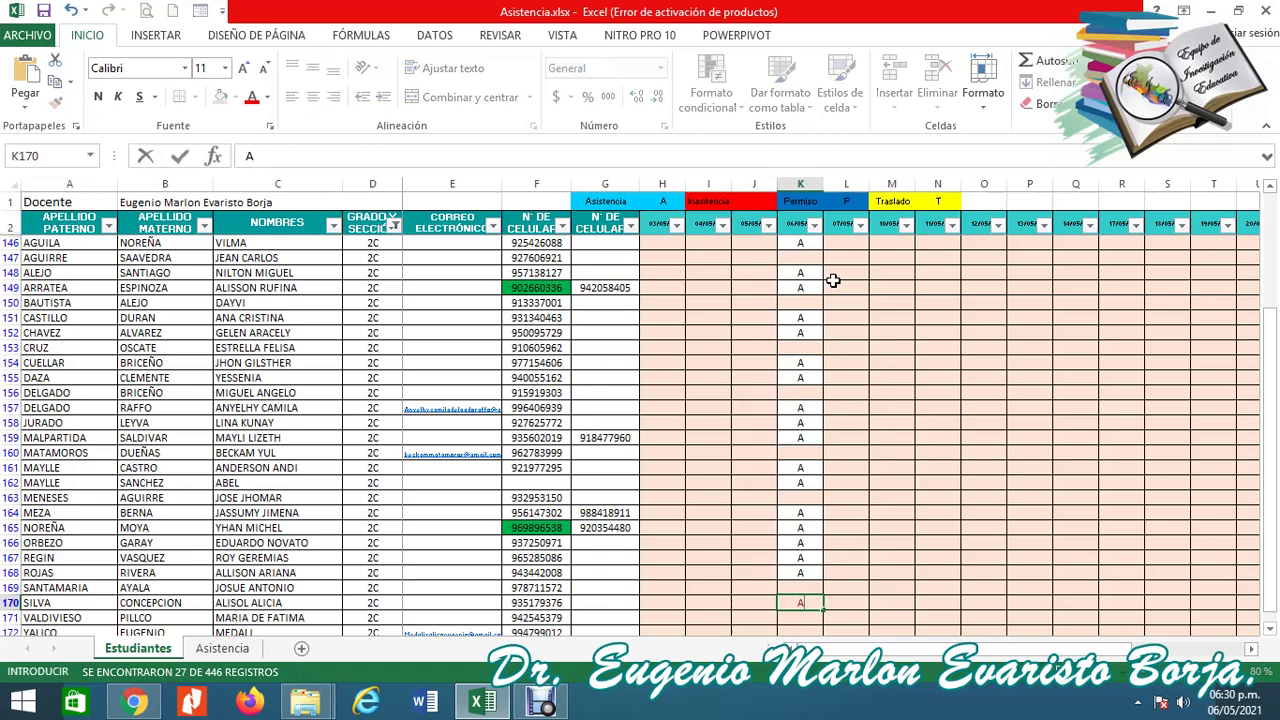
key(Return)
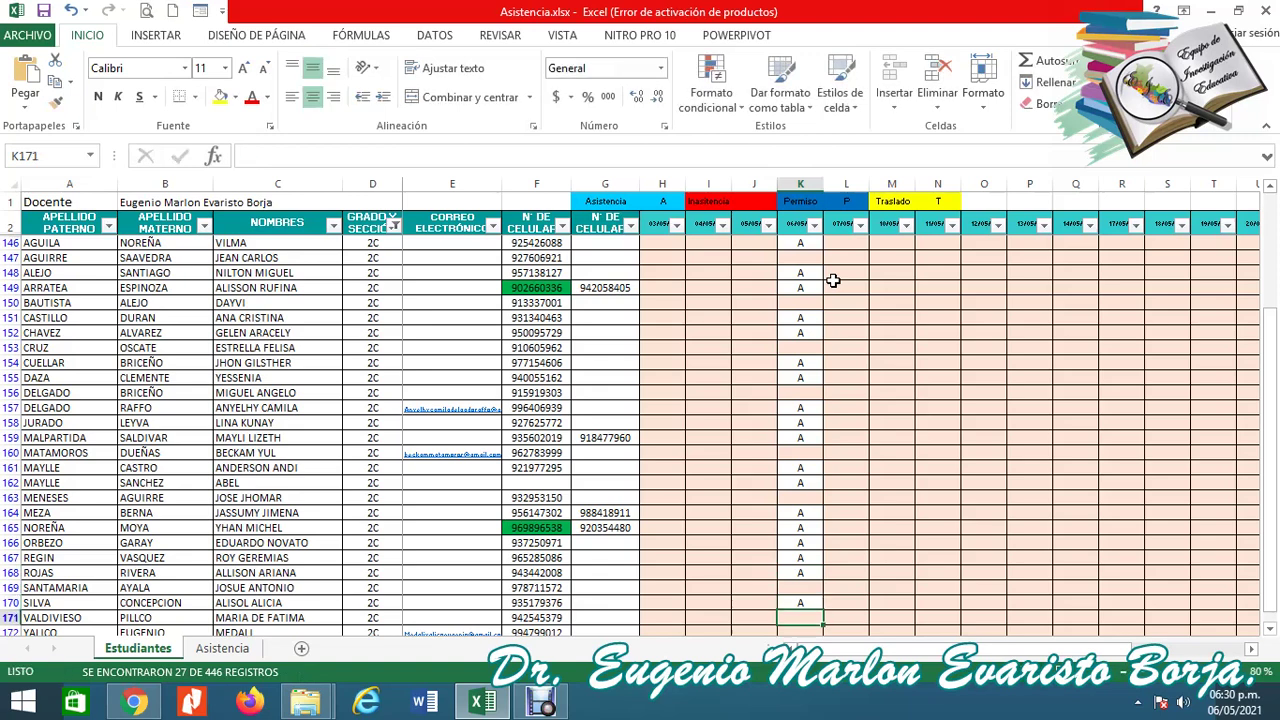
text(A)
key(Return)
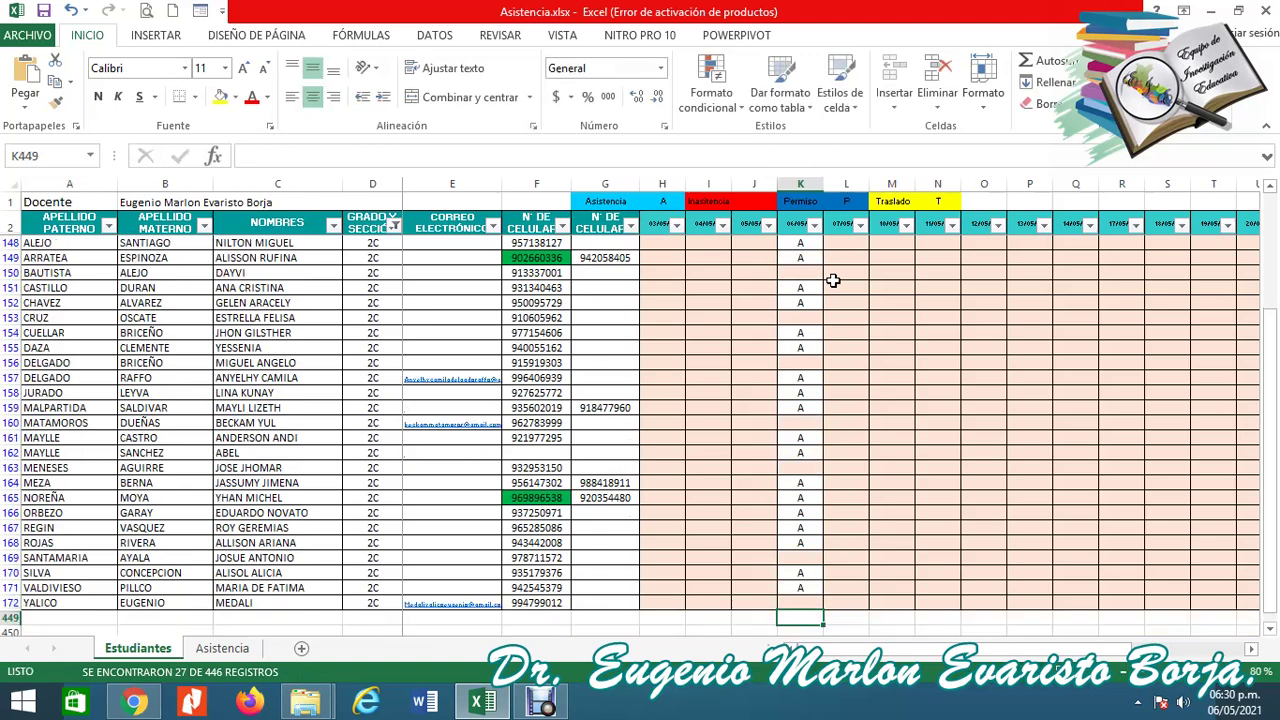
text(A)
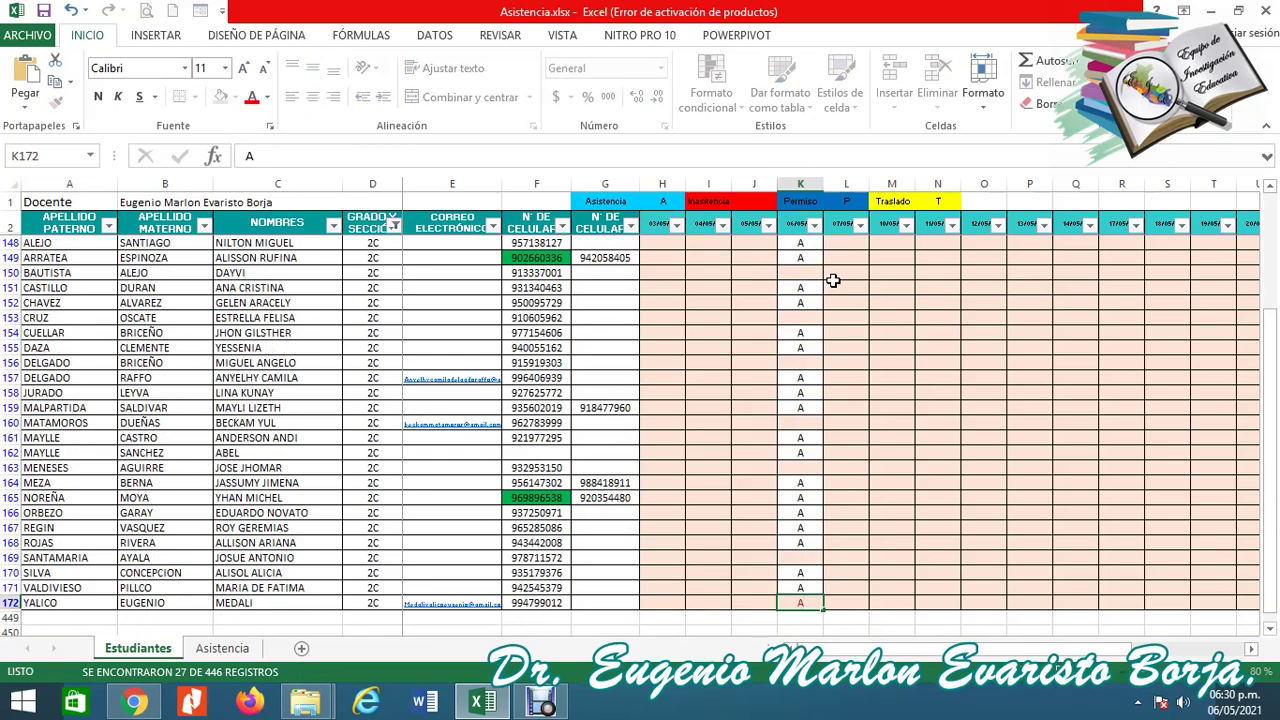
key(Up)
key(Up)
key(Up)
key(Up)
key(Up)
key(Up)
key(Up)
key(Up)
key(Up)
key(Up)
key(Up)
key(Up)
key(Up)
key(Up)
key(Up)
key(Up)
key(Up)
key(Up)
key(Down)
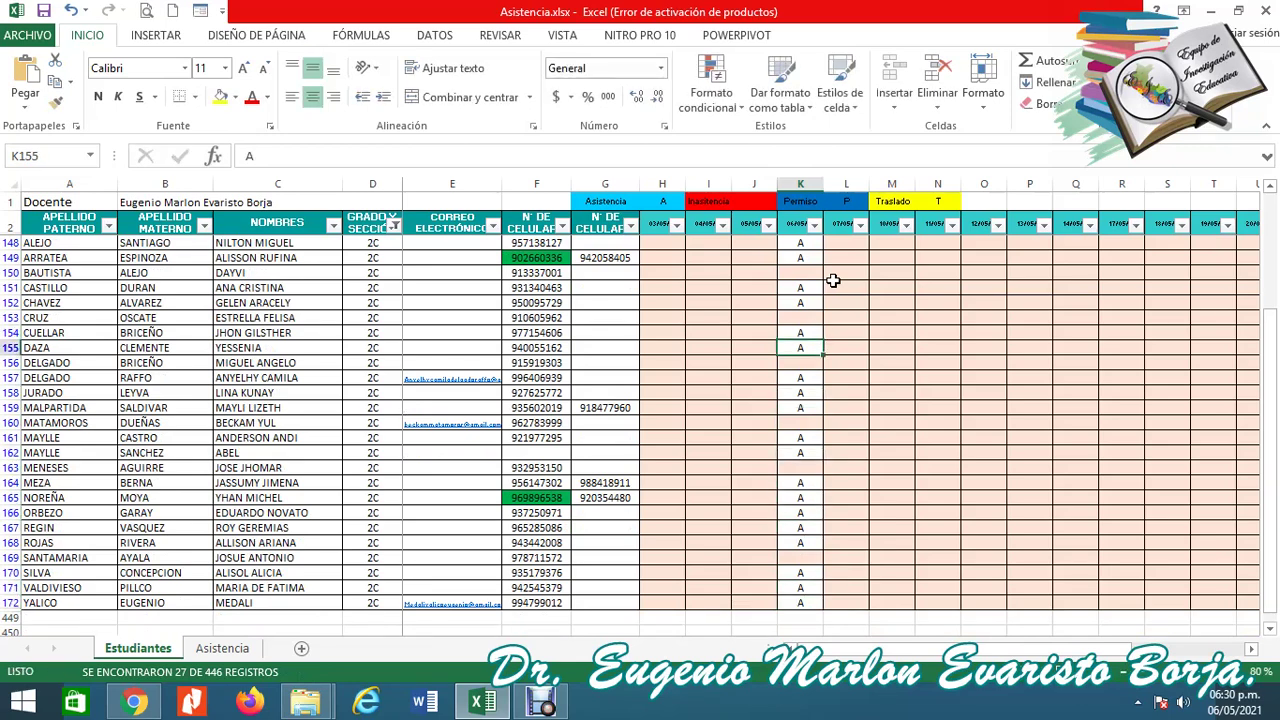
Enter P in K156 and K153.
key(Down)
text(P)
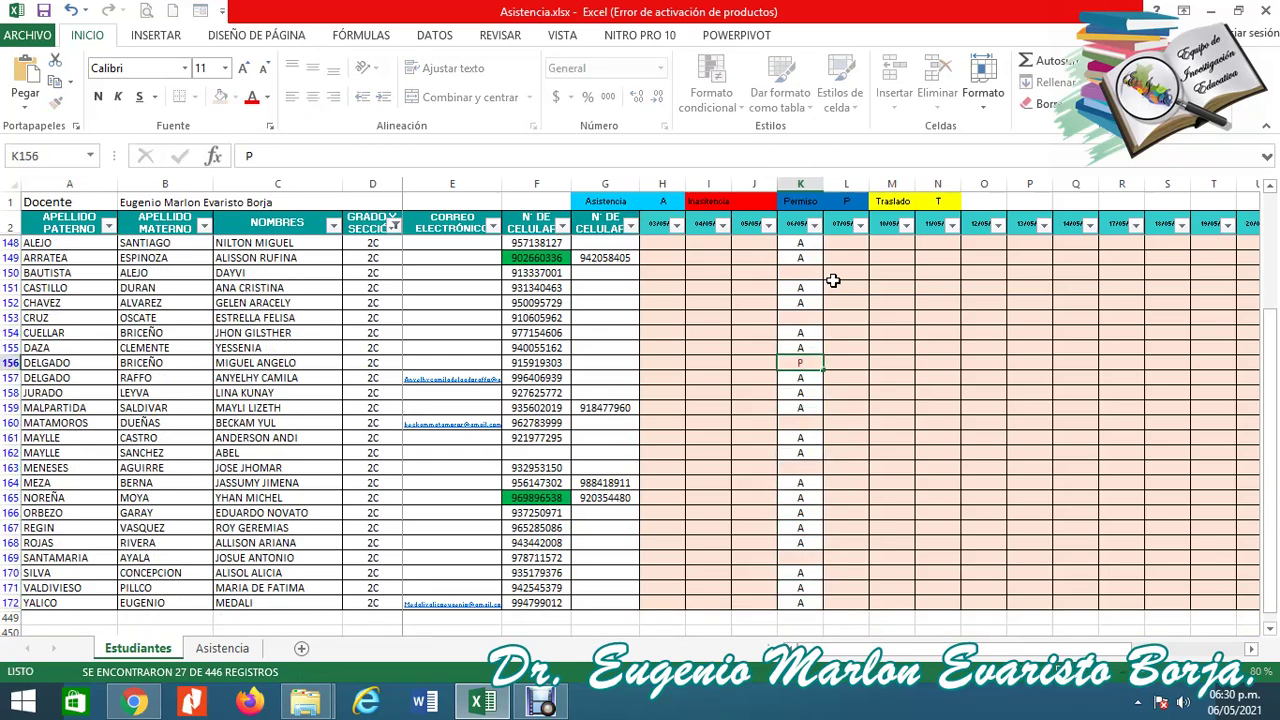
key(Up)
key(Up)
key(Up)
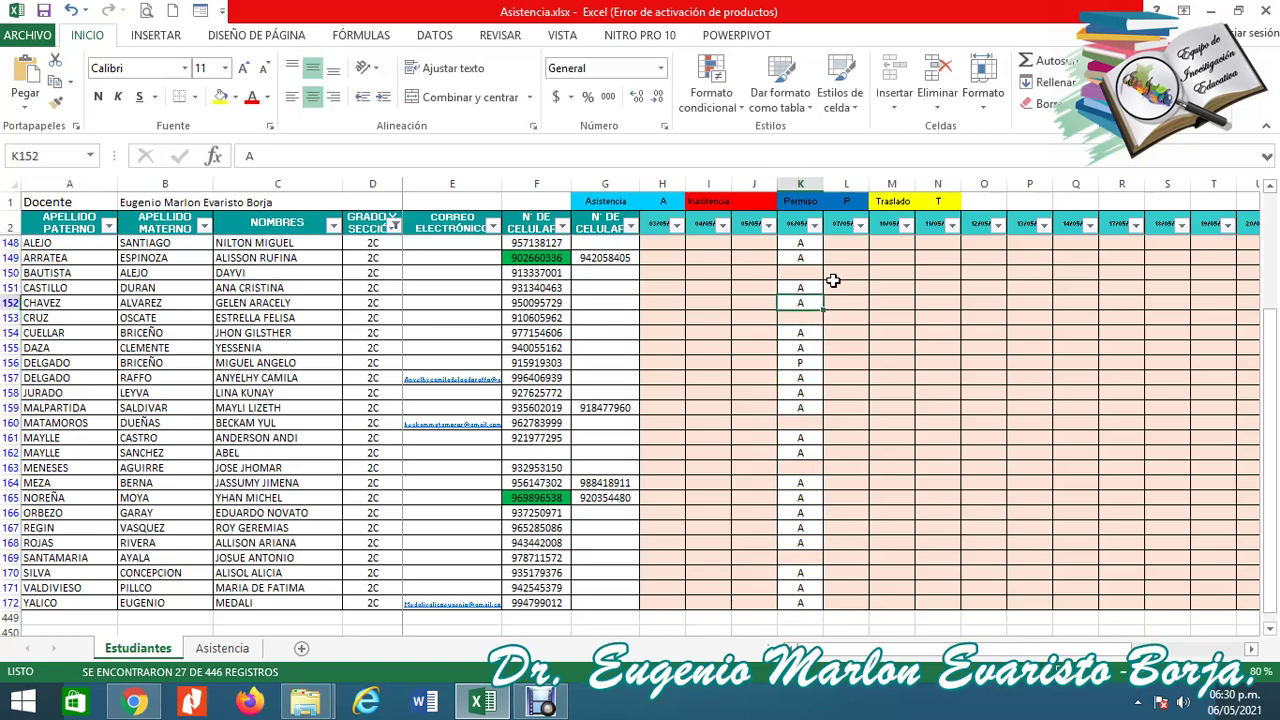
text(P)
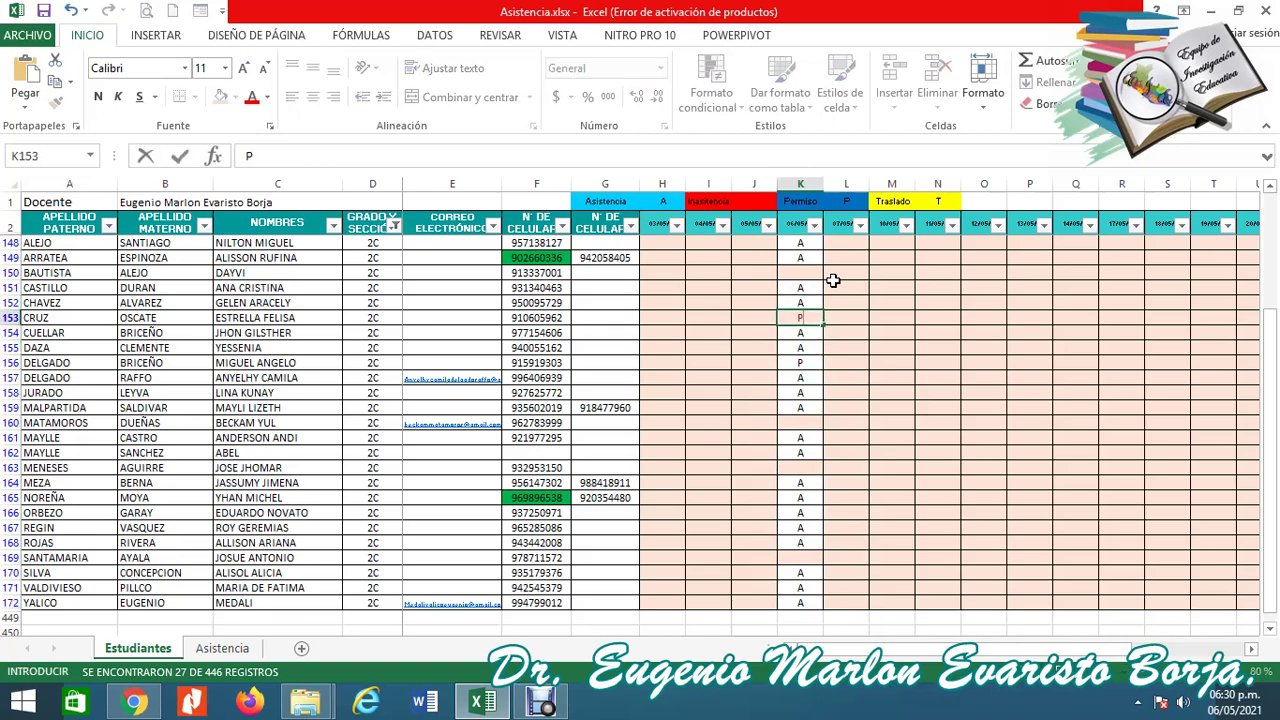
key(Up)
key(Up)
key(Up)
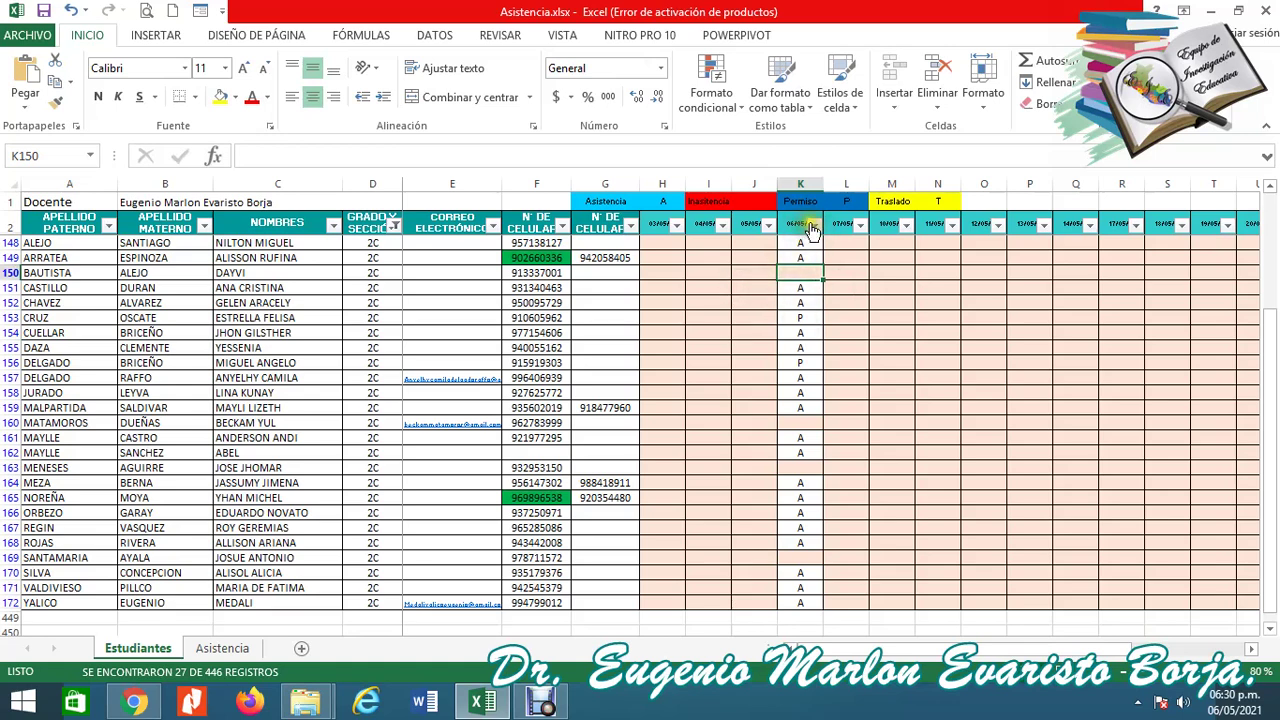
Filter the 06/05/21 column to show only (Vacías) blank entries.
click(814, 225)
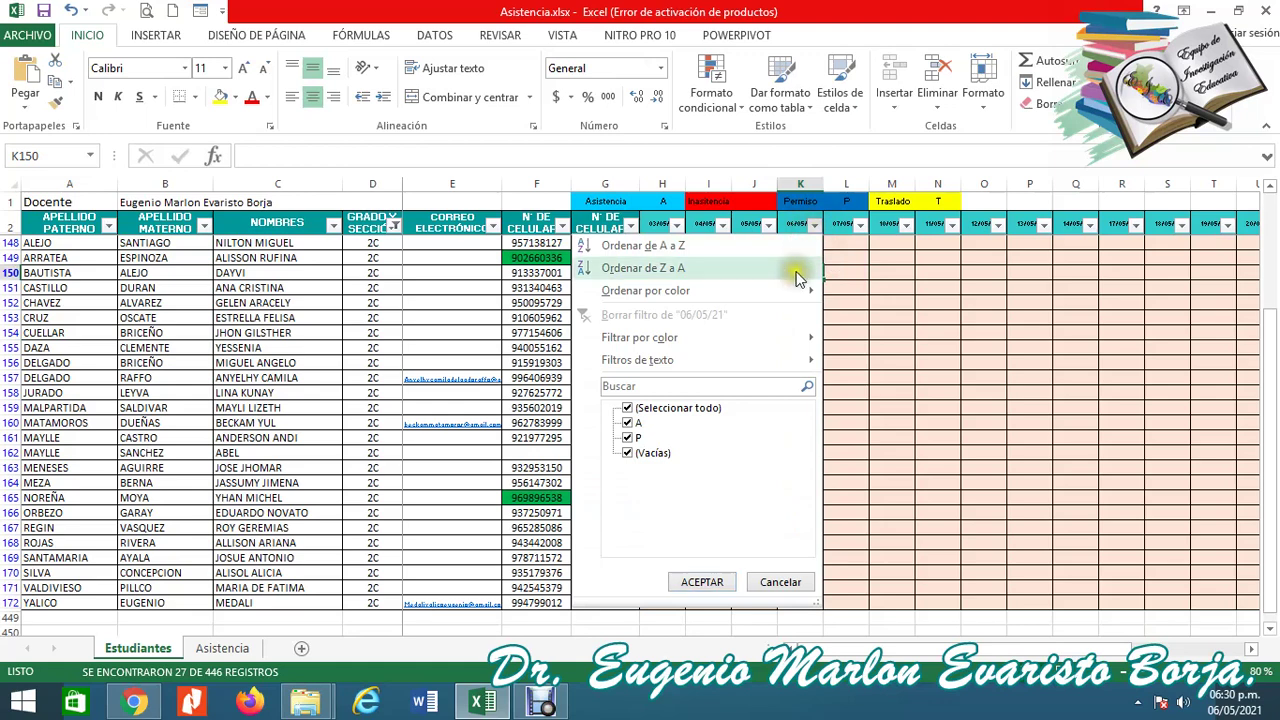
click(628, 409)
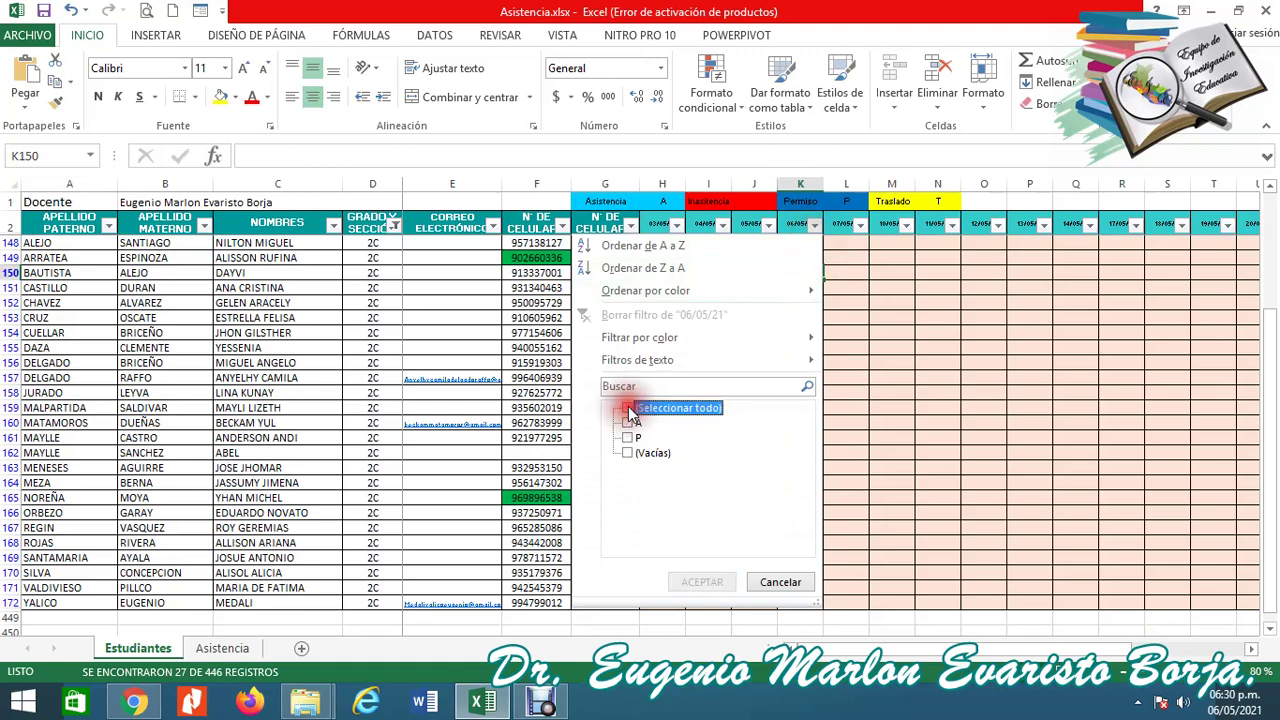
click(628, 409)
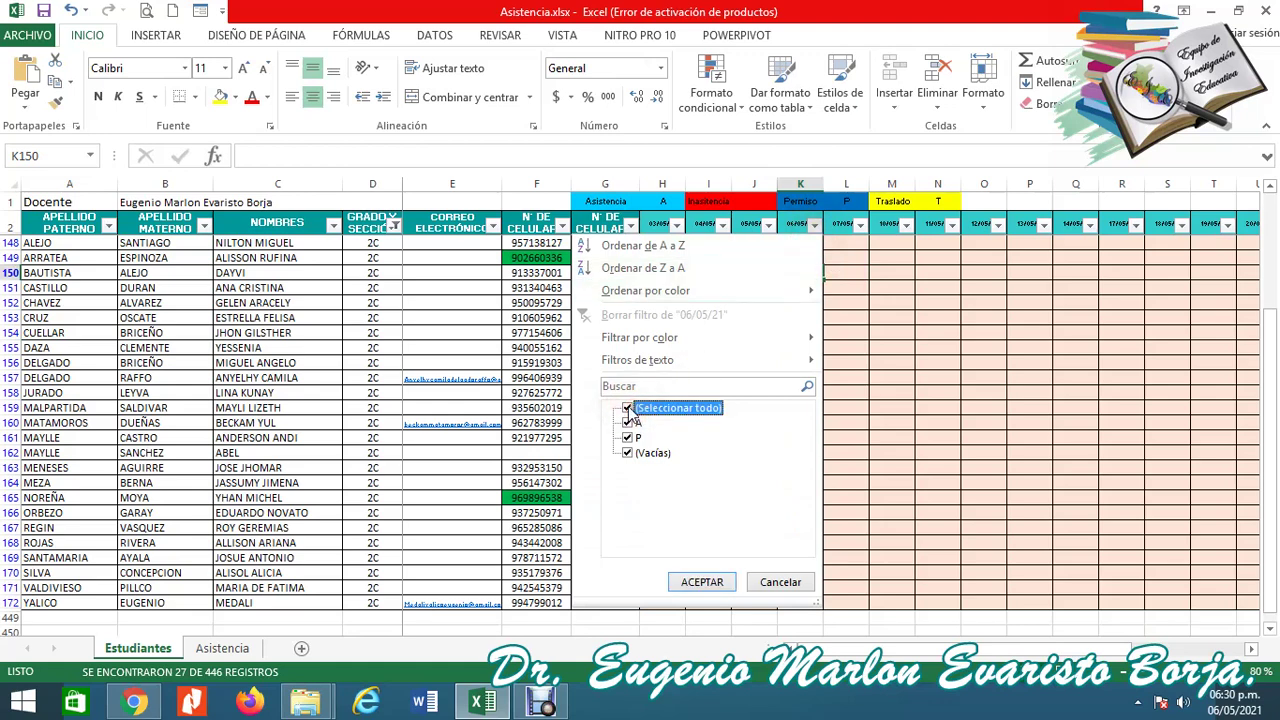
click(628, 409)
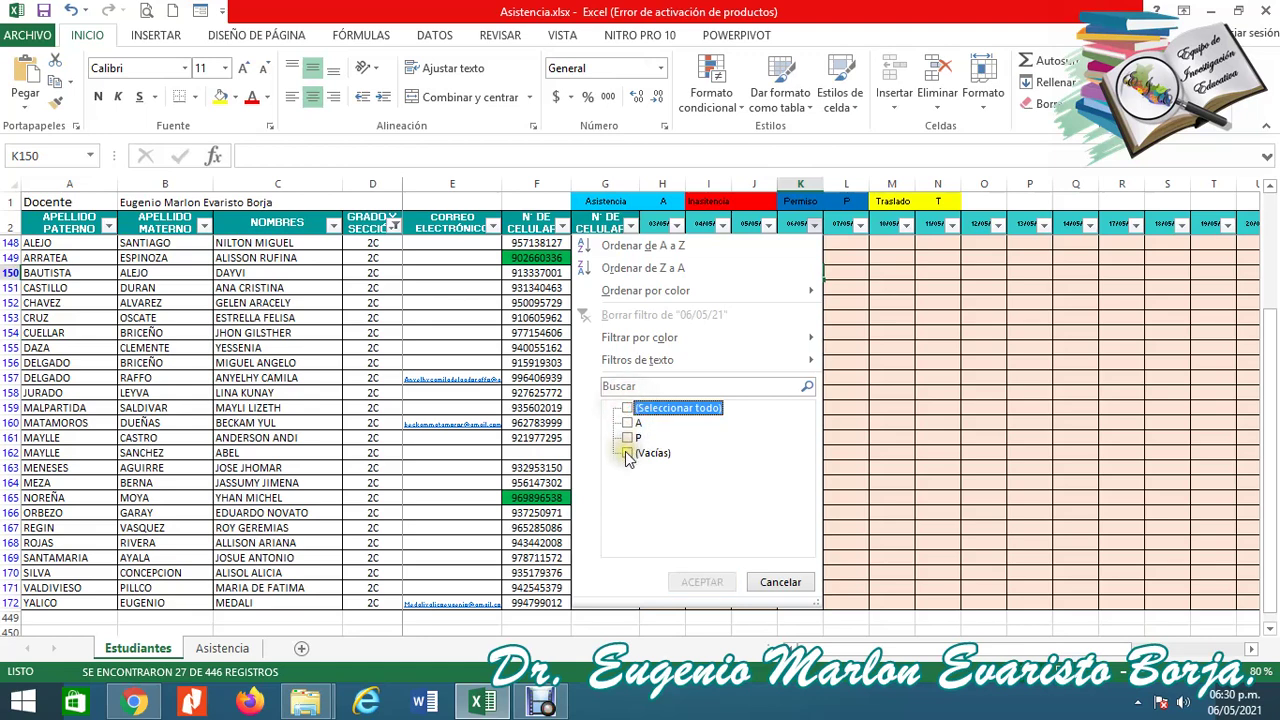
click(628, 455)
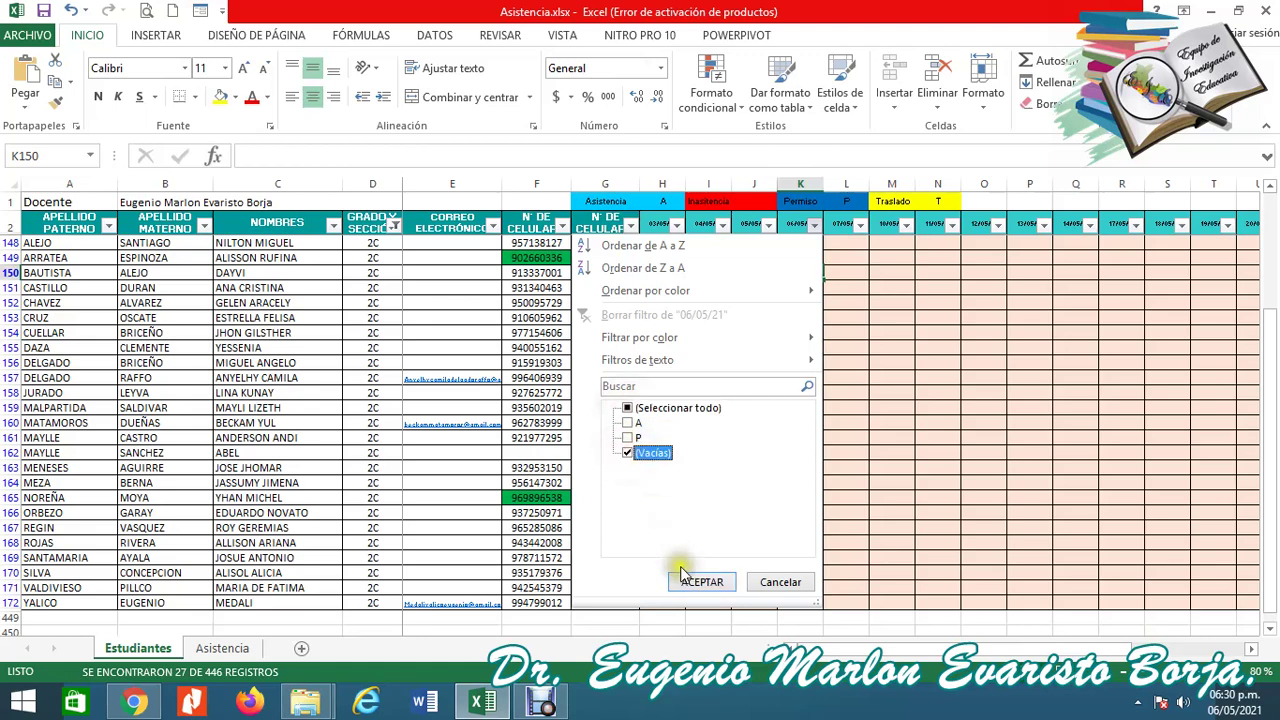
click(695, 582)
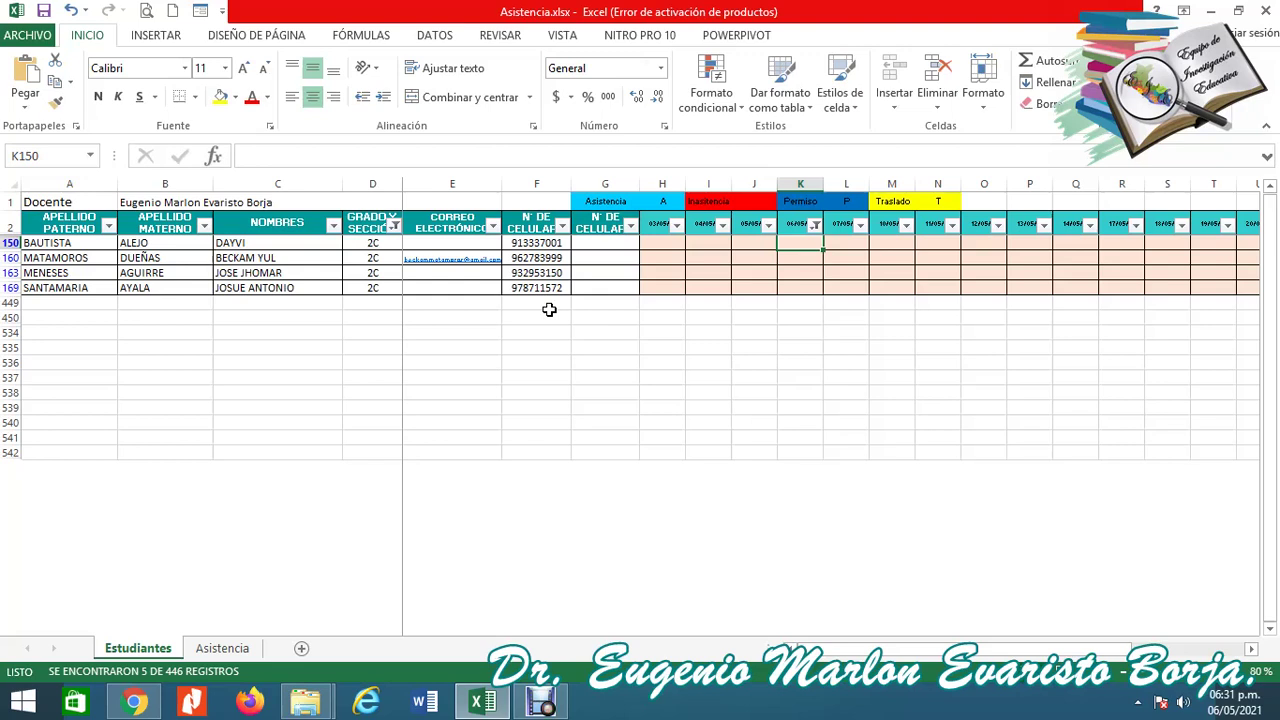
key(super+s)
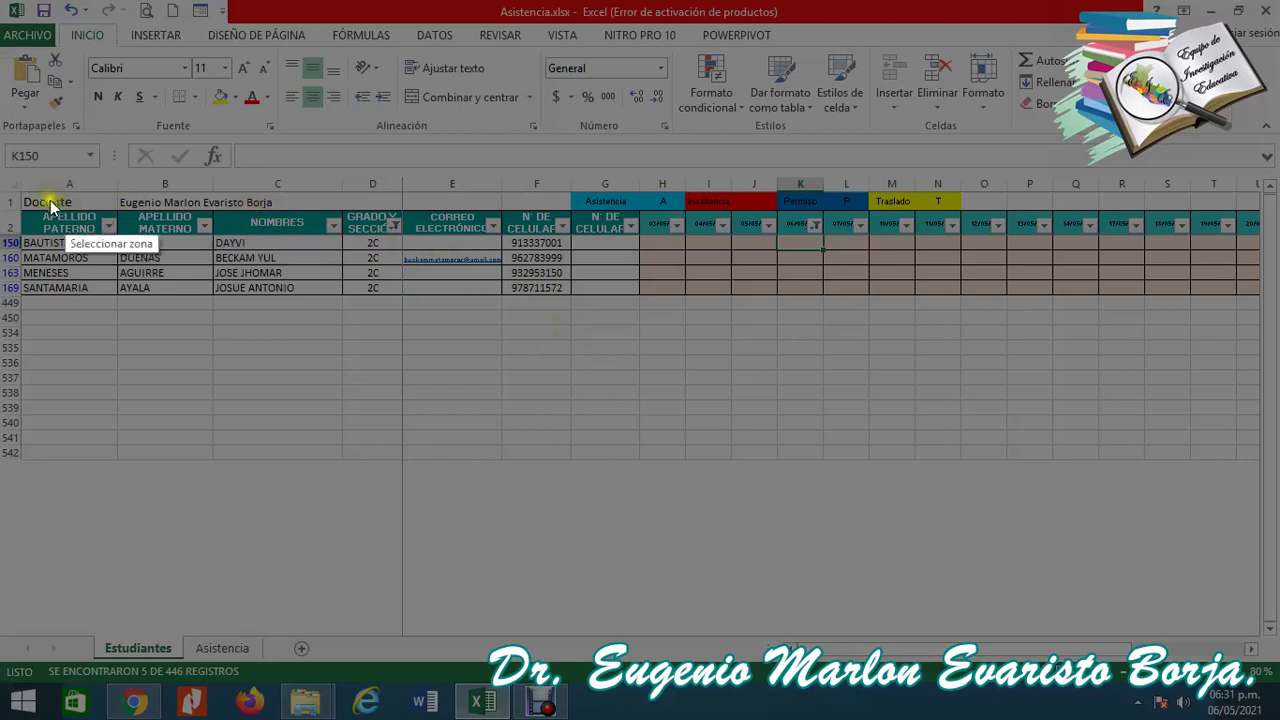